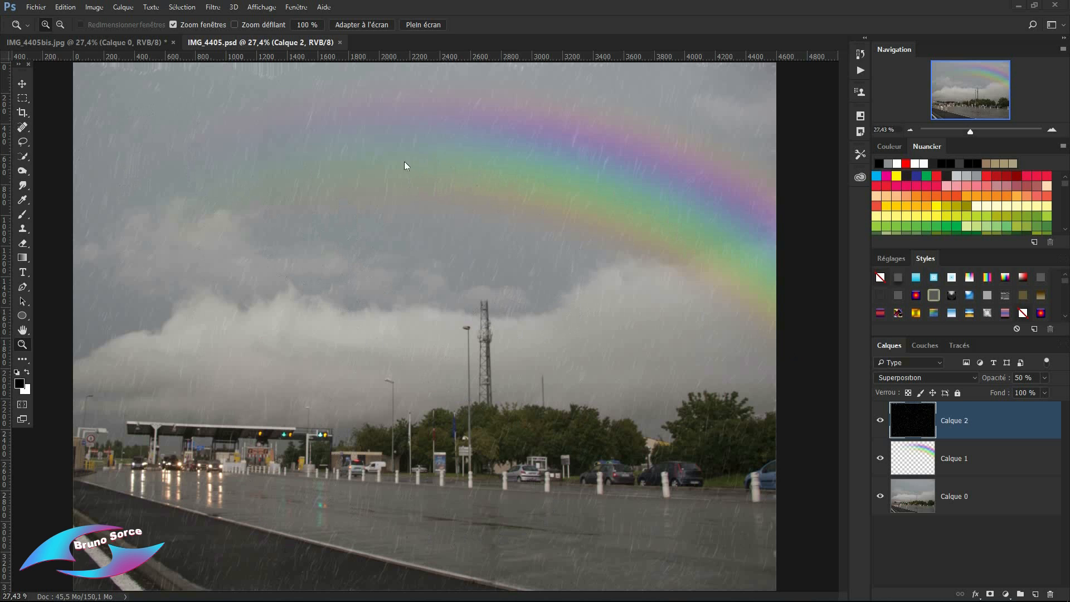
Step: Compare the original photo IMG_4405bis.jpg with the finished rainbow example IMG_4405.psd, and close the example file
{"action": "left_click", "coordinate": [89, 42]}
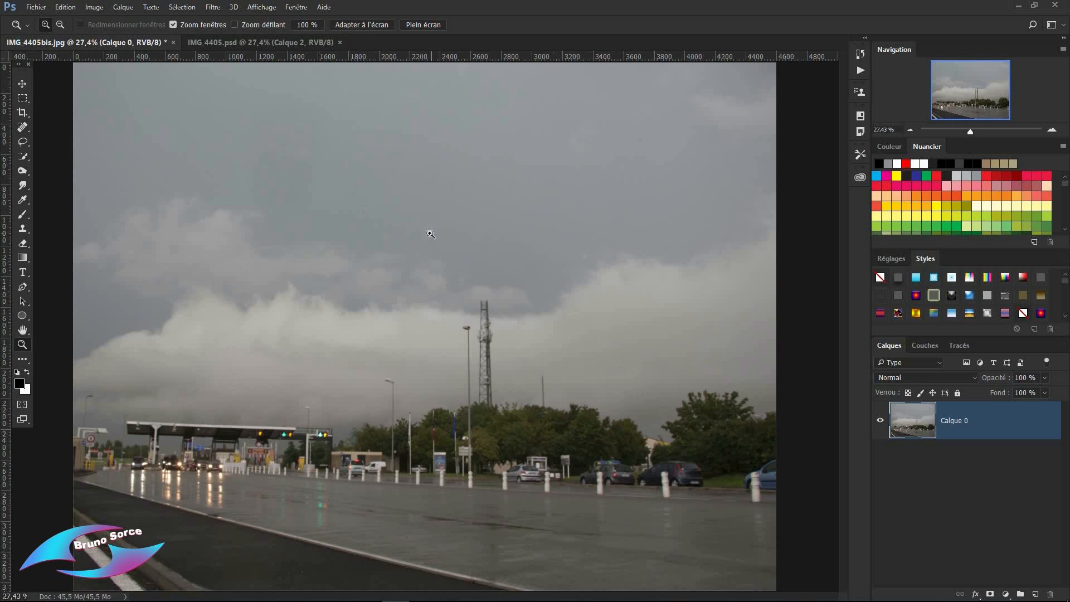
{"action": "left_click", "coordinate": [267, 44]}
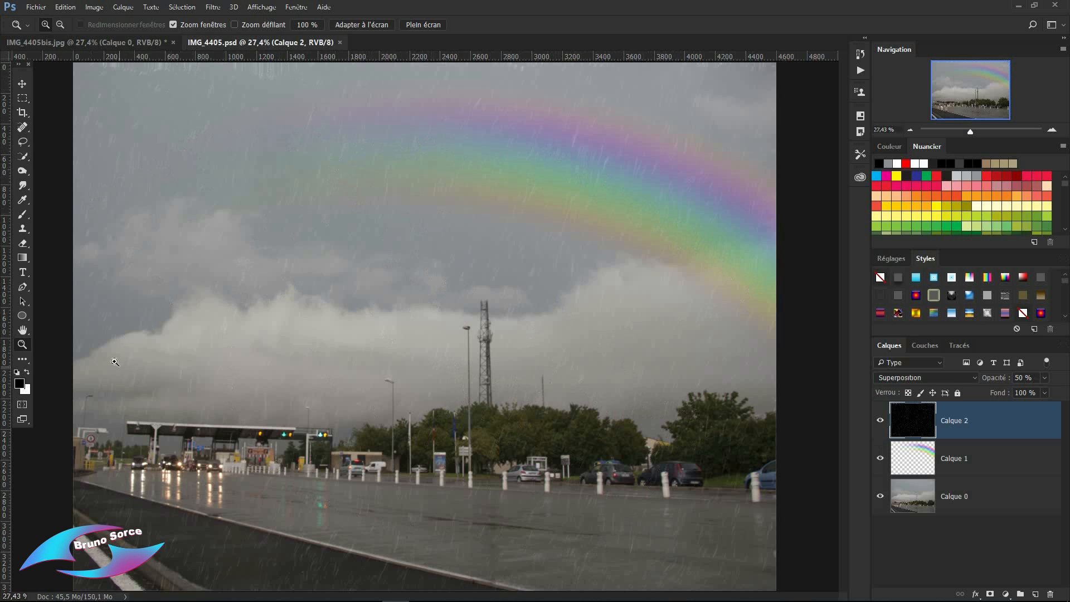
{"action": "left_click", "coordinate": [339, 42]}
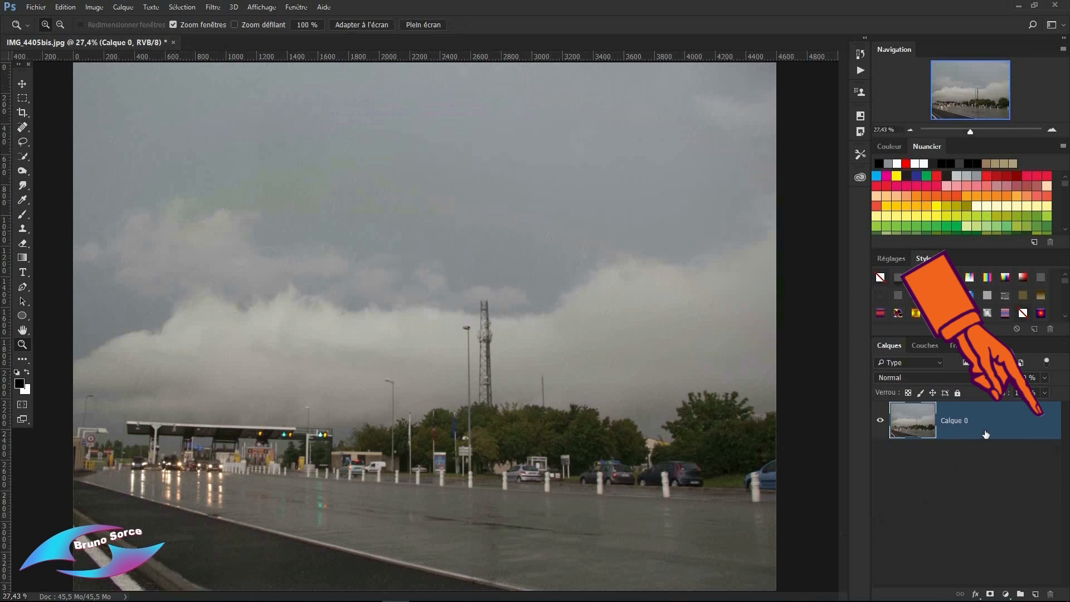
Step: Duplicate the photo layer Calque 0 and hide the original layer beneath the copy
{"action": "left_click", "coordinate": [957, 393]}
{"action": "left_click", "coordinate": [1048, 422]}
{"action": "left_click", "coordinate": [1017, 421]}
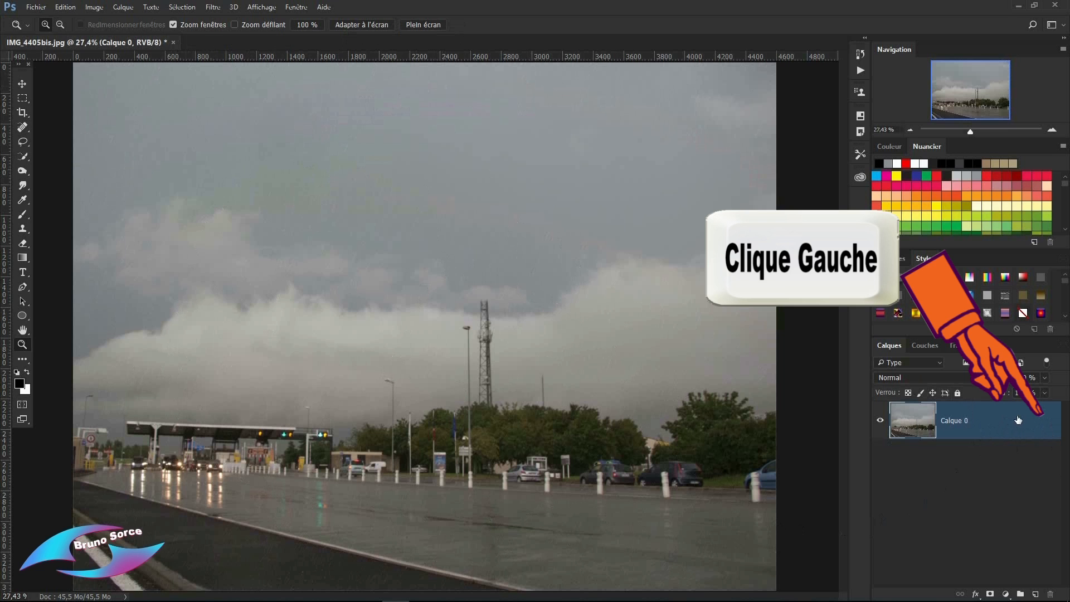
{"action": "left_click_drag", "start_coordinate": [1017, 420], "coordinate": [1035, 595]}
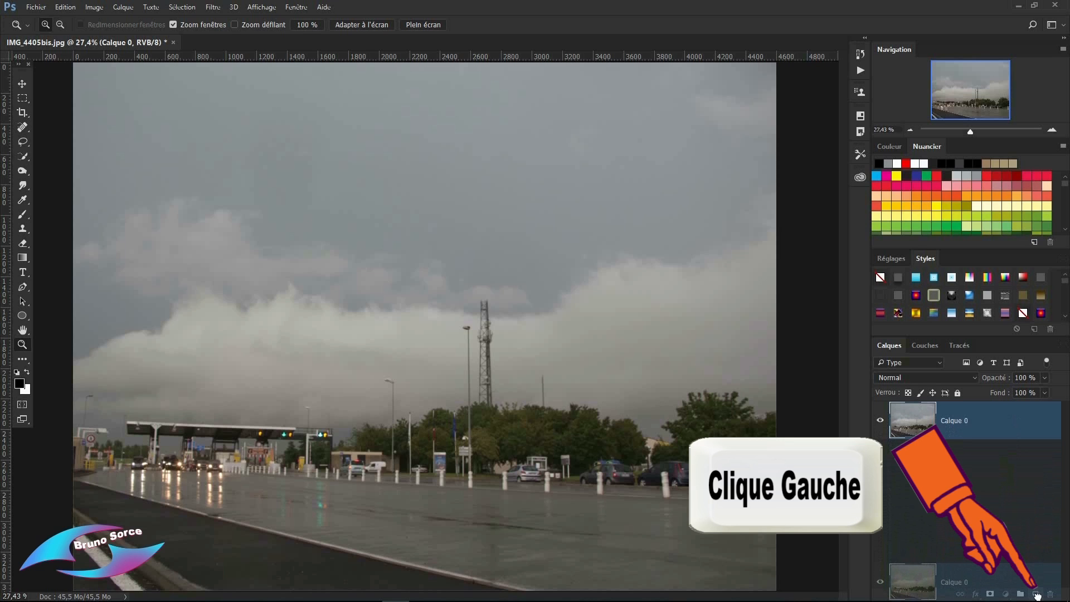
{"action": "left_click_drag", "start_coordinate": [1036, 595], "coordinate": [1036, 595]}
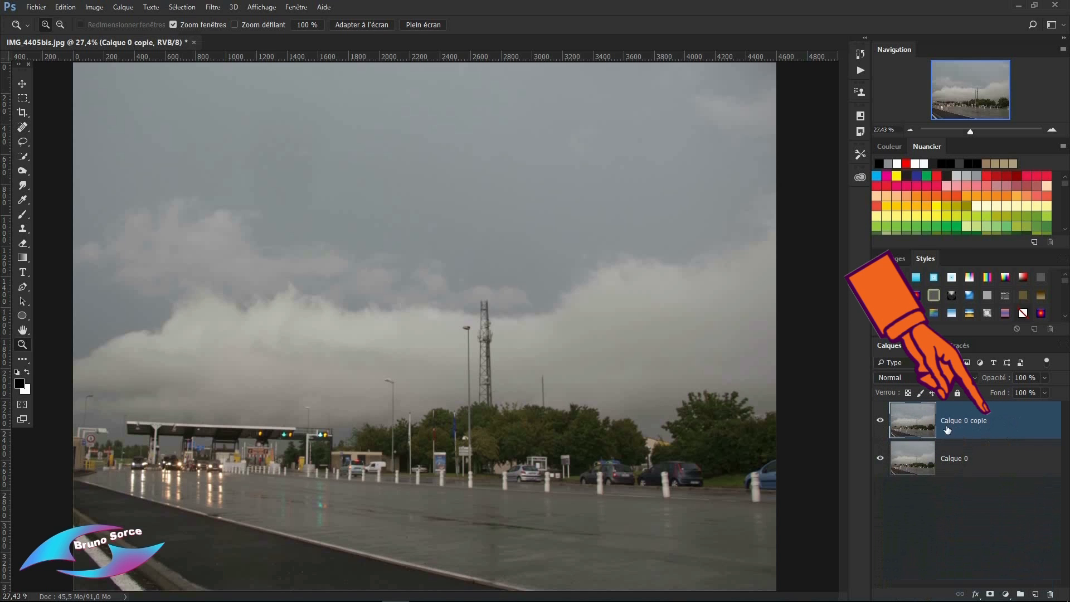
{"action": "left_click", "coordinate": [880, 458]}
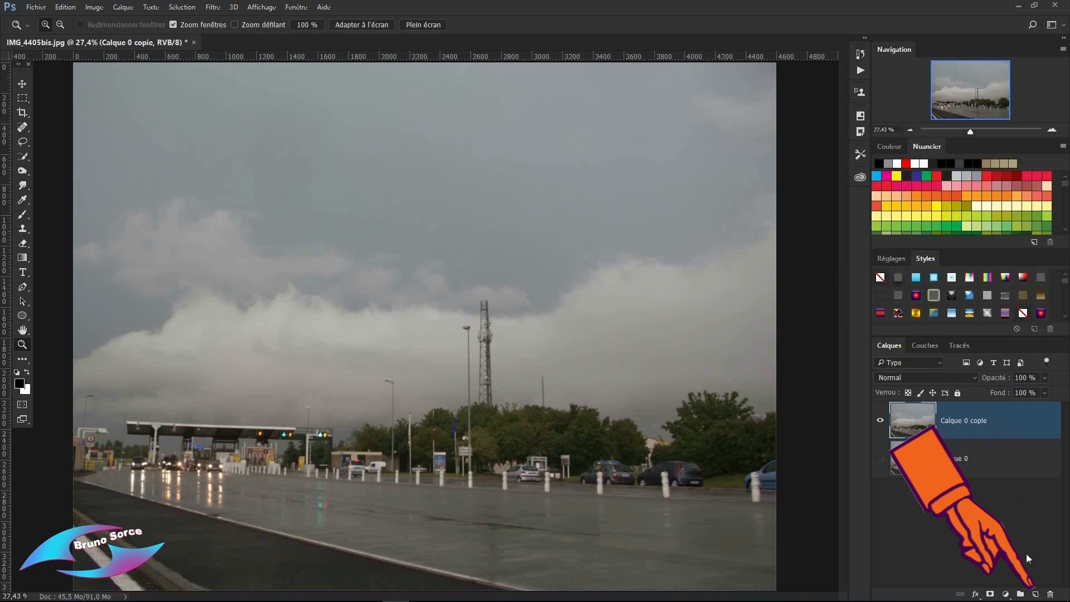
Step: Add an empty layer on top and make a rectangular selection about 890 px high across the photo's full width in the sky
{"action": "left_click", "coordinate": [1035, 595]}
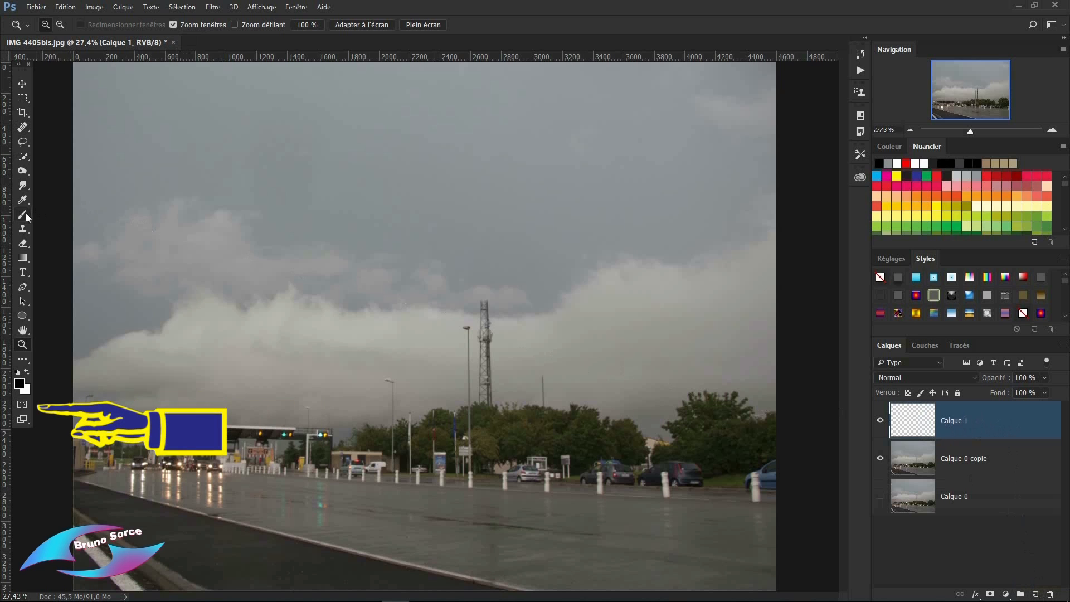
{"action": "left_click", "coordinate": [22, 98]}
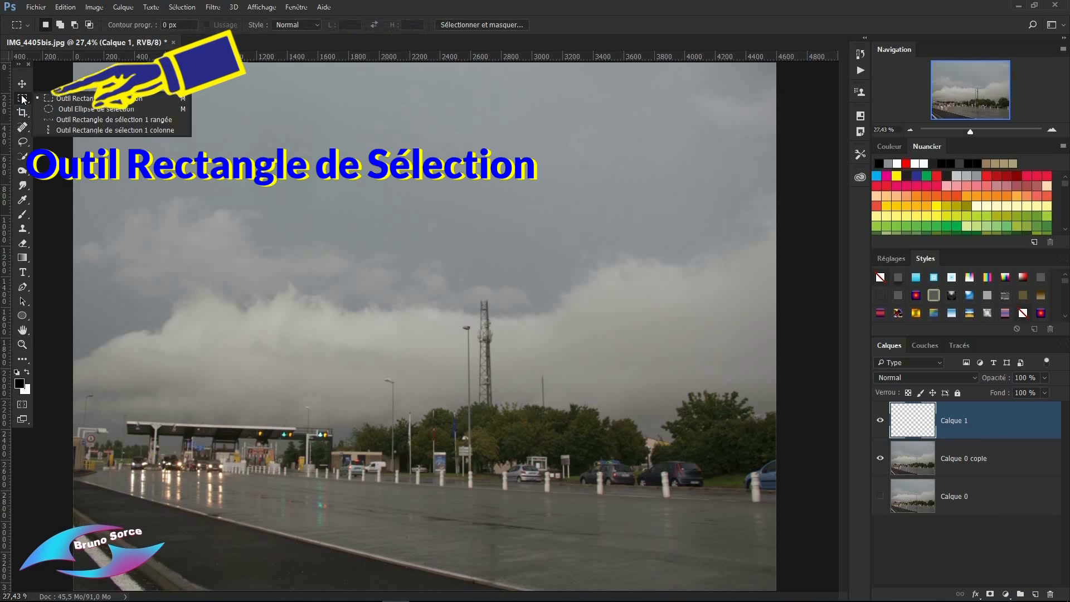
{"action": "left_click", "coordinate": [91, 103]}
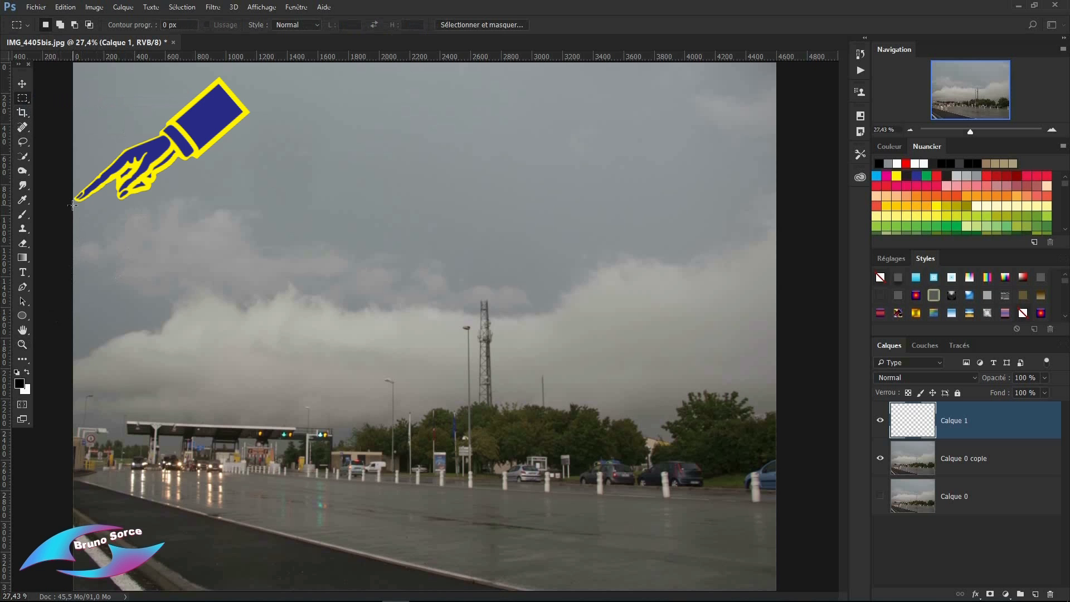
{"action": "left_click_drag", "start_coordinate": [73, 205], "coordinate": [776, 341]}
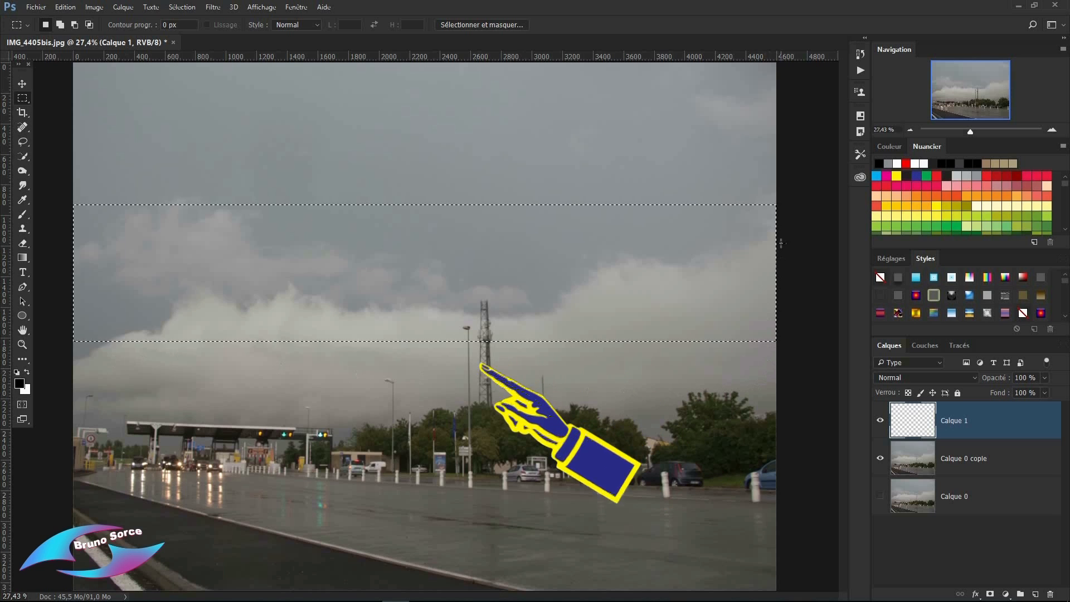
Step: Fill the selection from its upper to its lower edge with the custom violet-to-red rainbow gradient, and deselect
{"action": "left_click", "coordinate": [22, 258]}
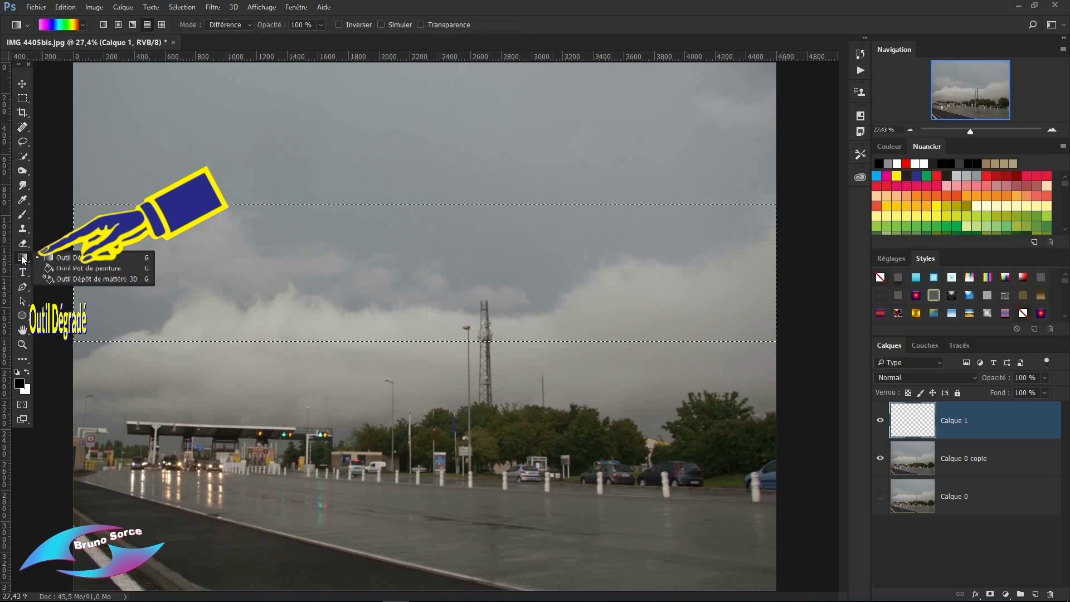
{"action": "left_click", "coordinate": [71, 258]}
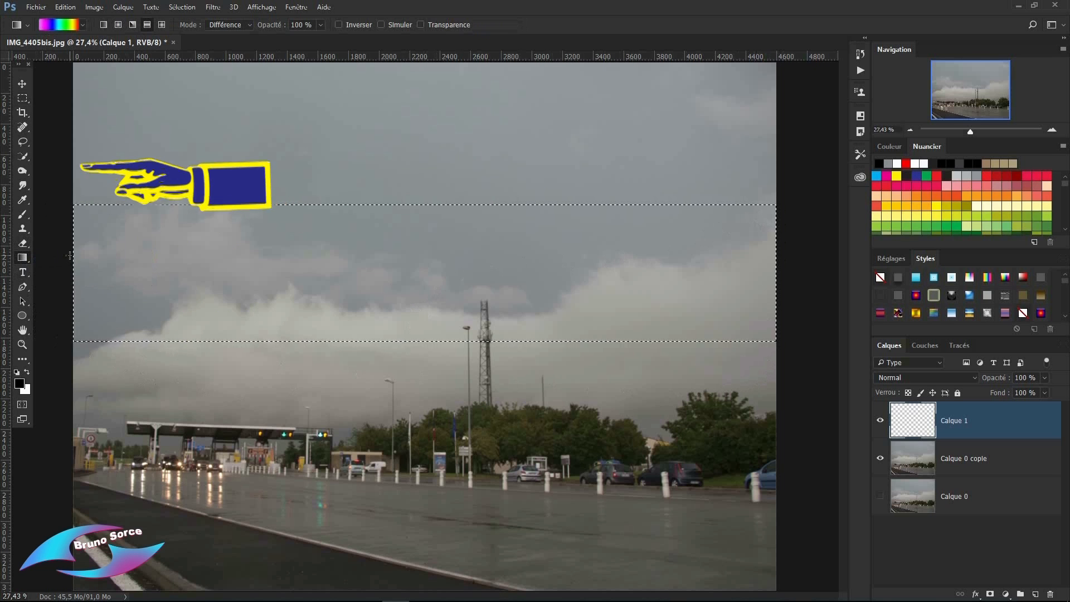
{"action": "left_click", "coordinate": [58, 25]}
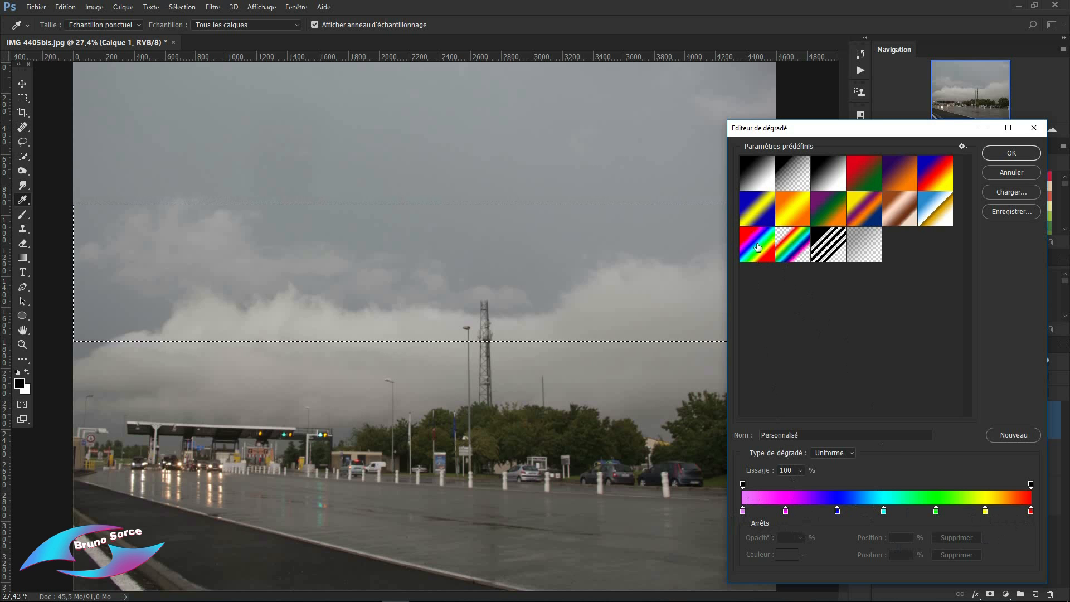
{"action": "left_click", "coordinate": [1010, 153]}
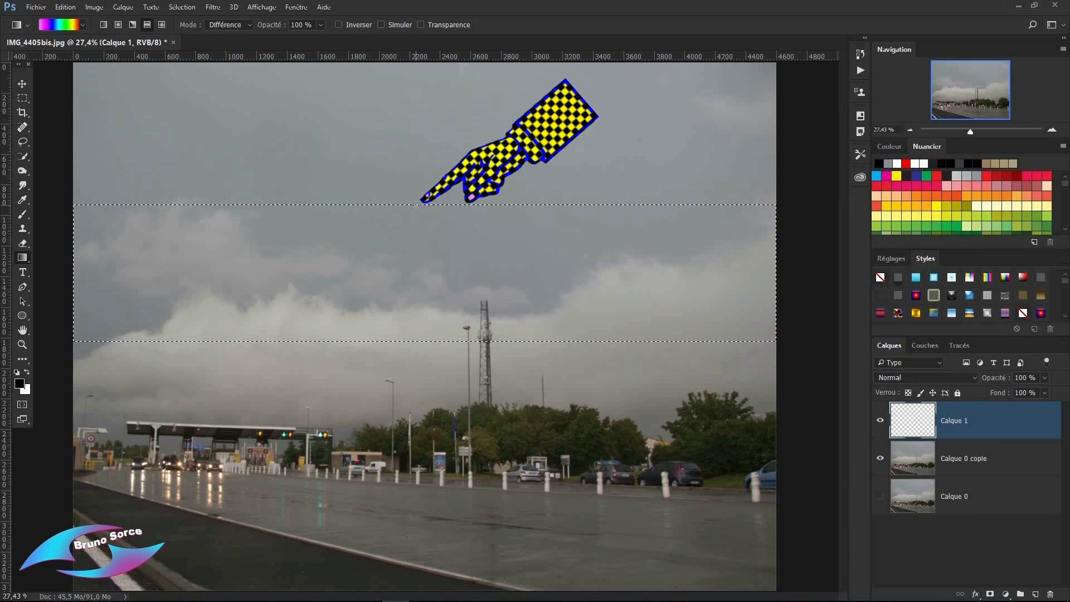
{"action": "left_click_drag", "start_coordinate": [415, 204], "coordinate": [415, 341]}
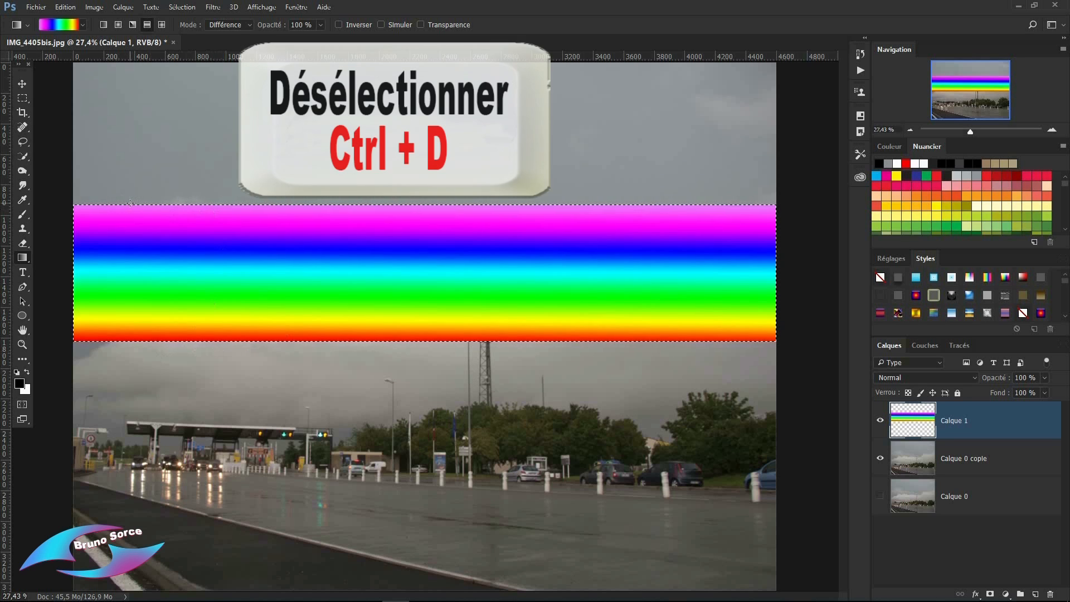
{"action": "key", "text": "ctrl+d"}
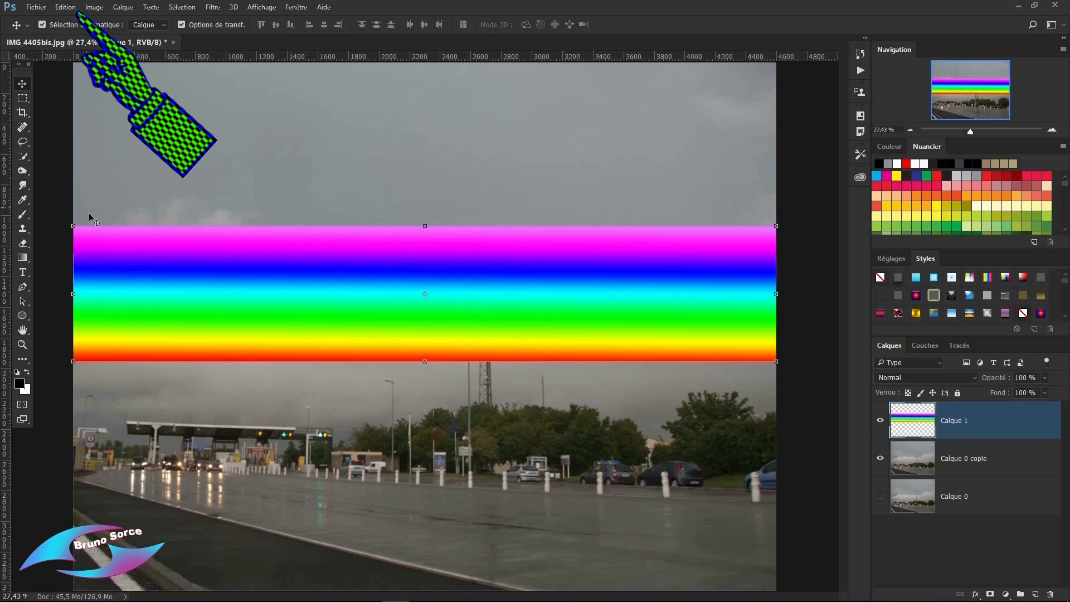
Step: Warp the rainbow band with the Arc preset at 50 % bend and apply the transformation
{"action": "left_click", "coordinate": [66, 7]}
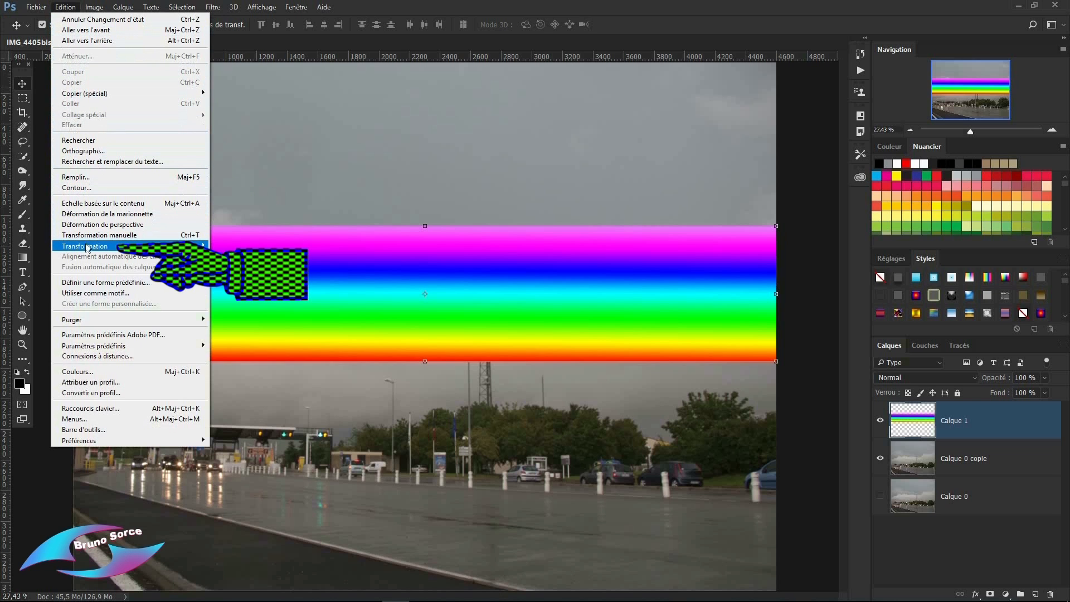
{"action": "mouse_move", "coordinate": [88, 247]}
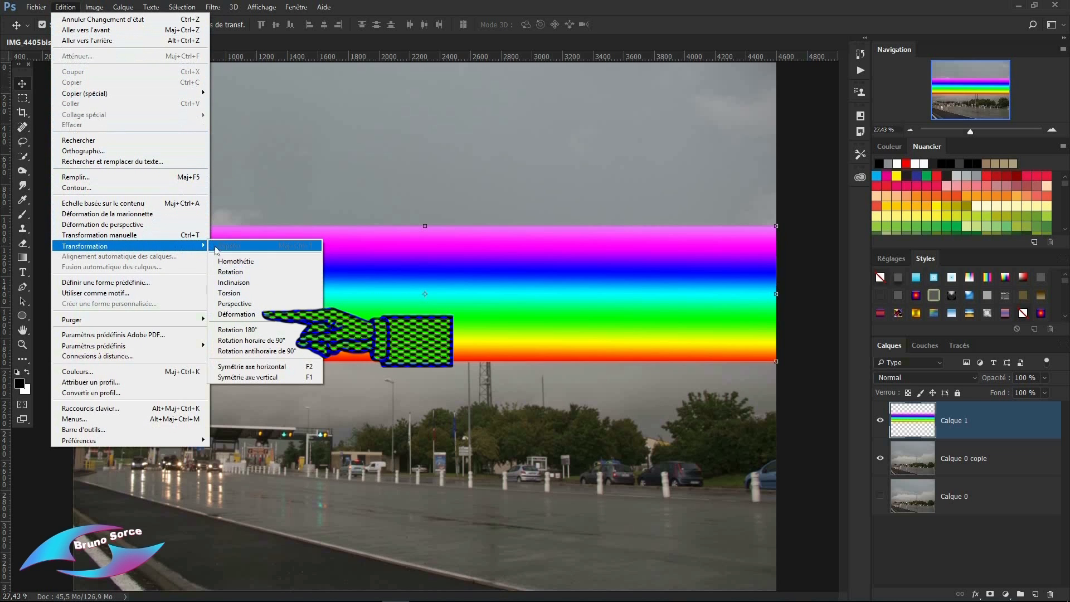
{"action": "left_click", "coordinate": [227, 315]}
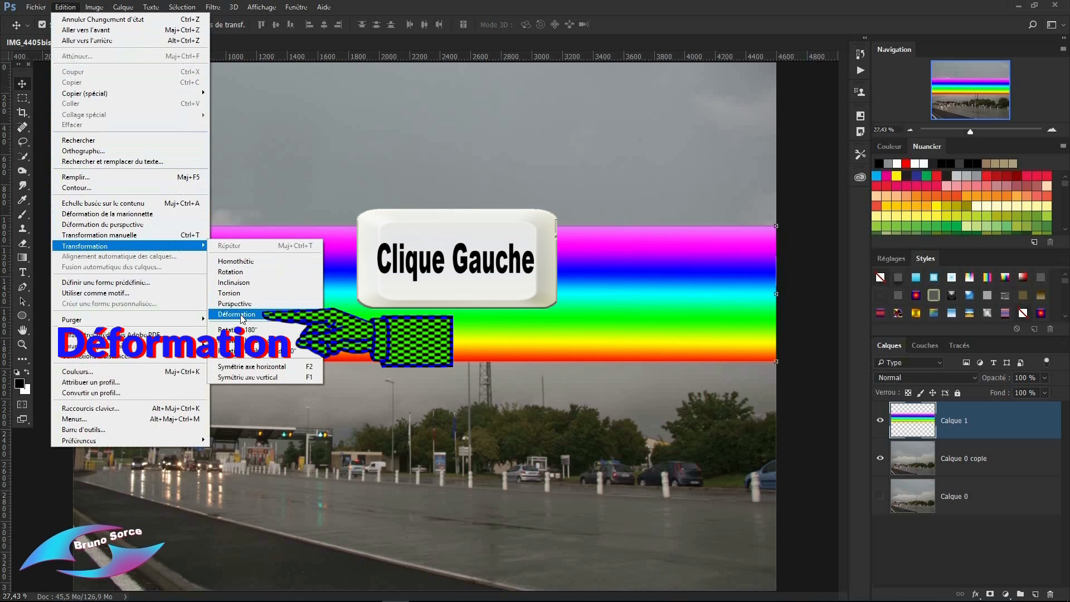
{"action": "left_click", "coordinate": [242, 317]}
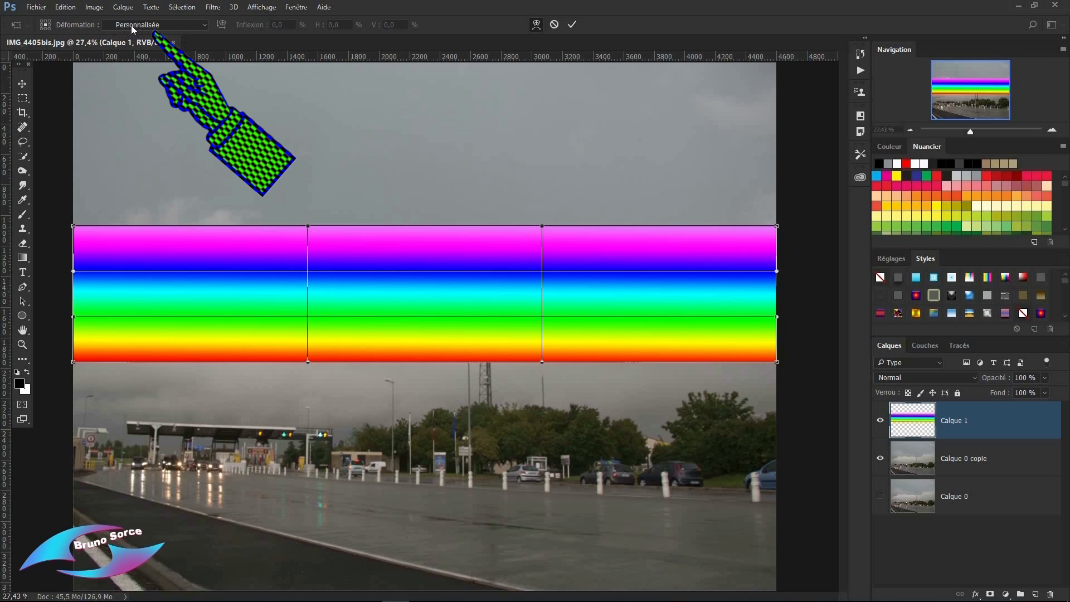
{"action": "left_click", "coordinate": [205, 26]}
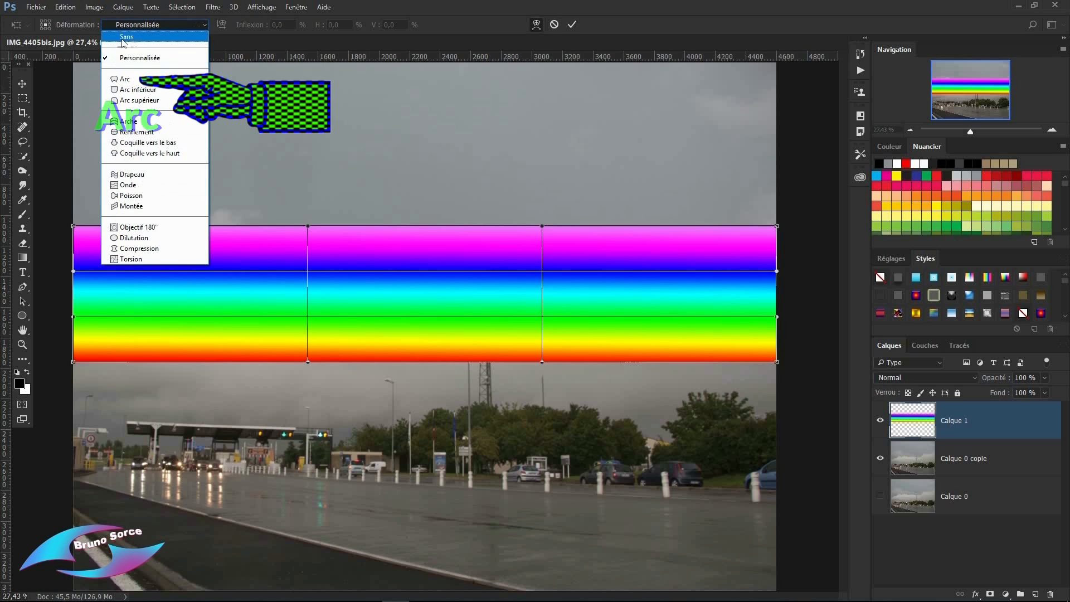
{"action": "left_click", "coordinate": [124, 81]}
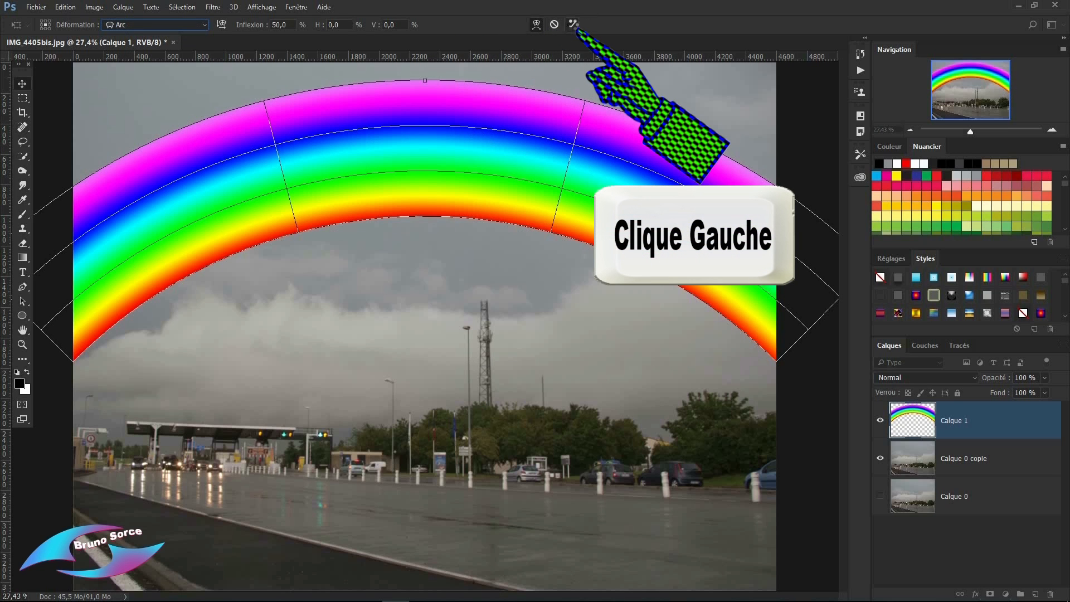
{"action": "left_click", "coordinate": [572, 25]}
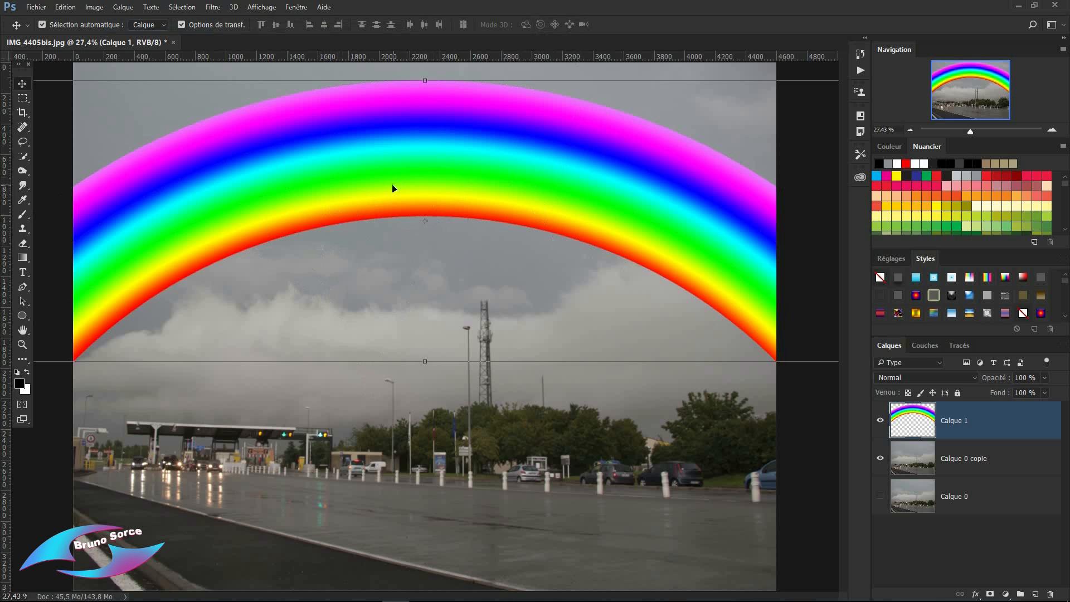
Step: Flatten the rainbow arc to about 71.3 % of its height, reposition it in the sky, and apply the transformation
{"action": "left_click_drag", "start_coordinate": [429, 361], "coordinate": [425, 279]}
{"action": "left_click_drag", "start_coordinate": [413, 138], "coordinate": [412, 188]}
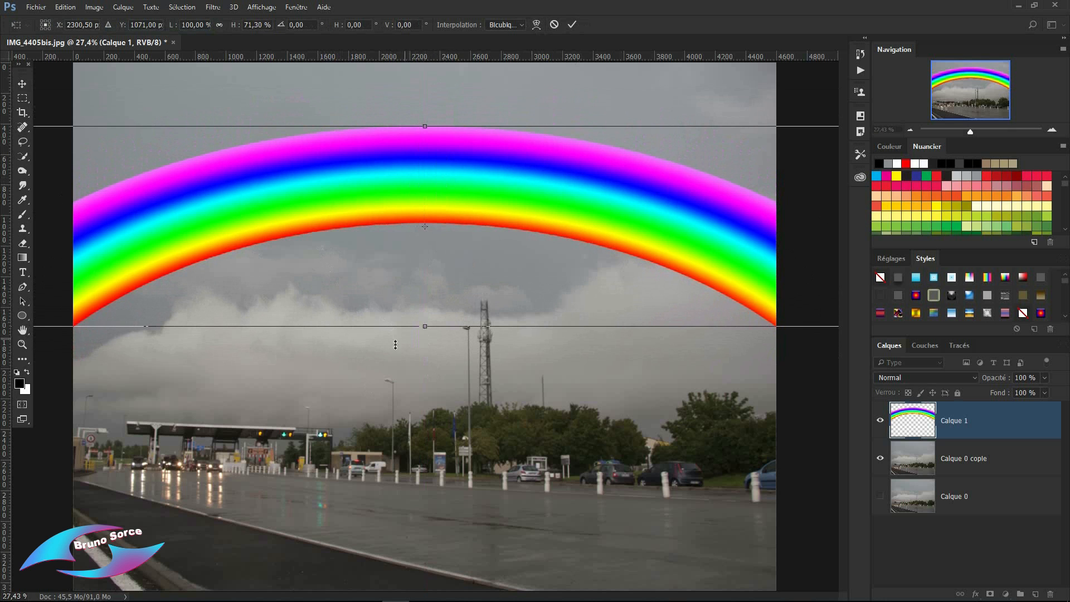
{"action": "left_click", "coordinate": [570, 24]}
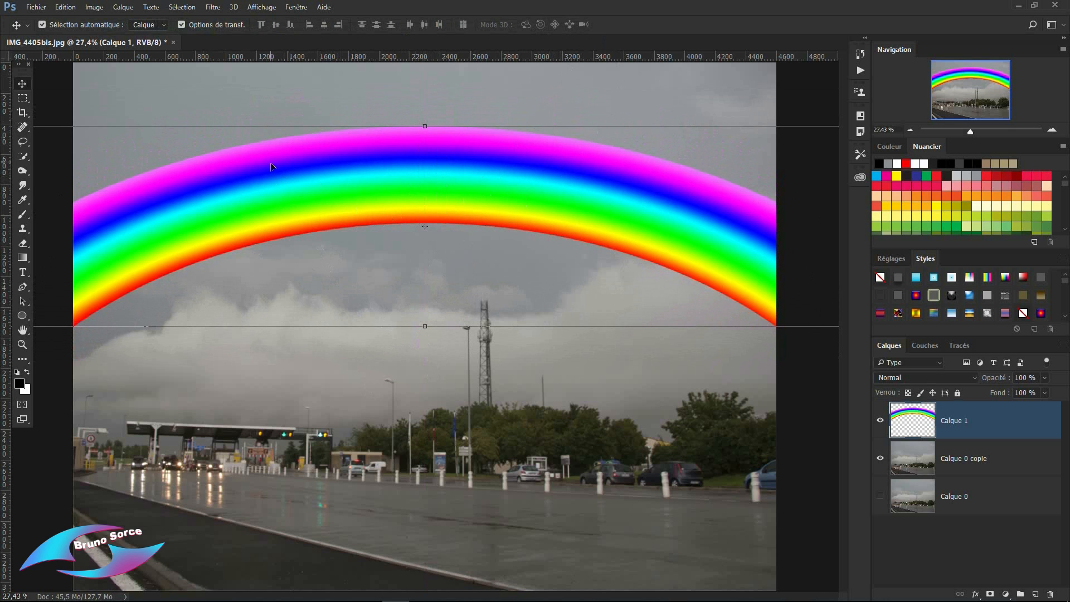
Step: Blur the rainbow with a 98.5 px Gaussian Blur and lower its layer opacity to 60 %
{"action": "left_click", "coordinate": [213, 10]}
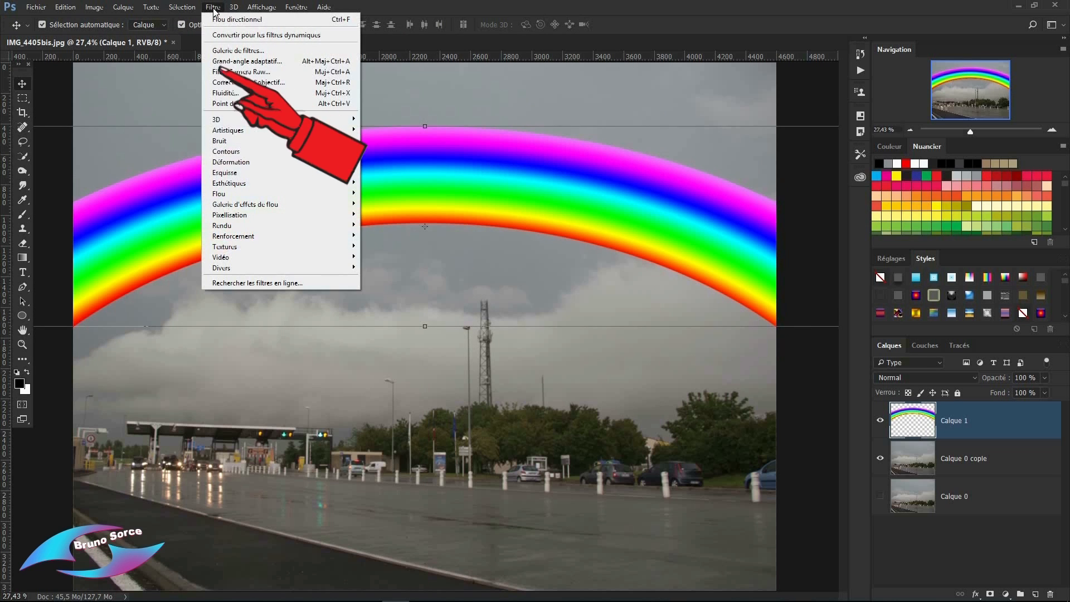
{"action": "mouse_move", "coordinate": [220, 194]}
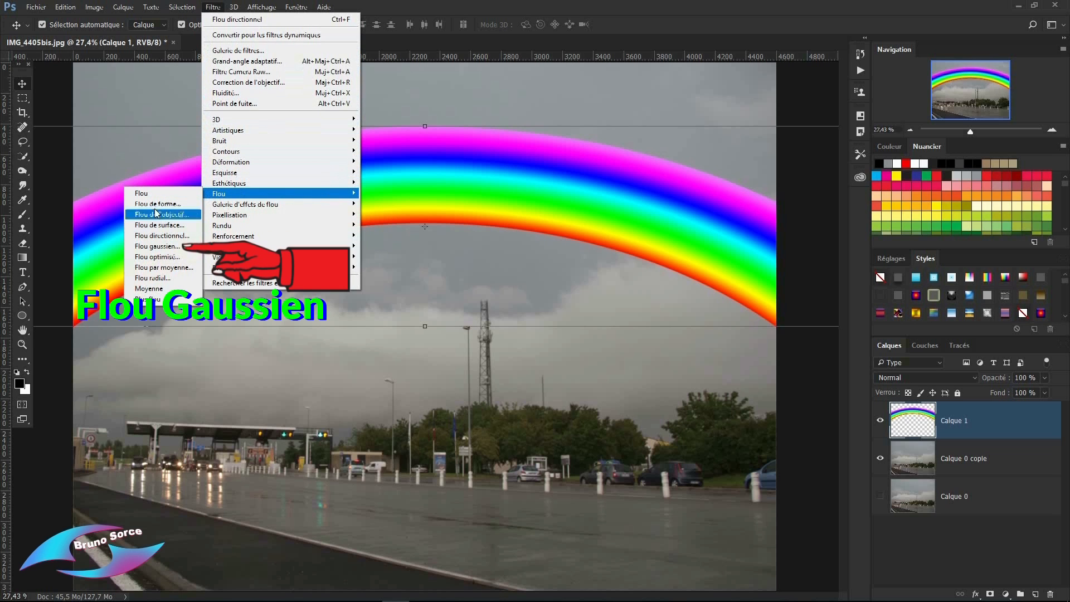
{"action": "left_click", "coordinate": [157, 247]}
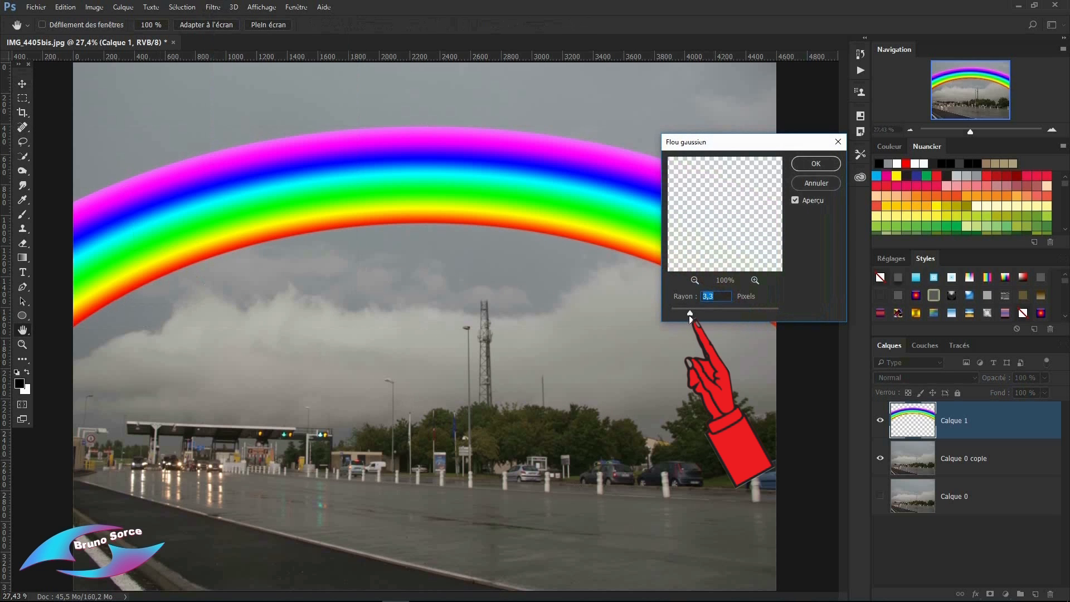
{"action": "left_click_drag", "start_coordinate": [689, 314], "coordinate": [739, 314]}
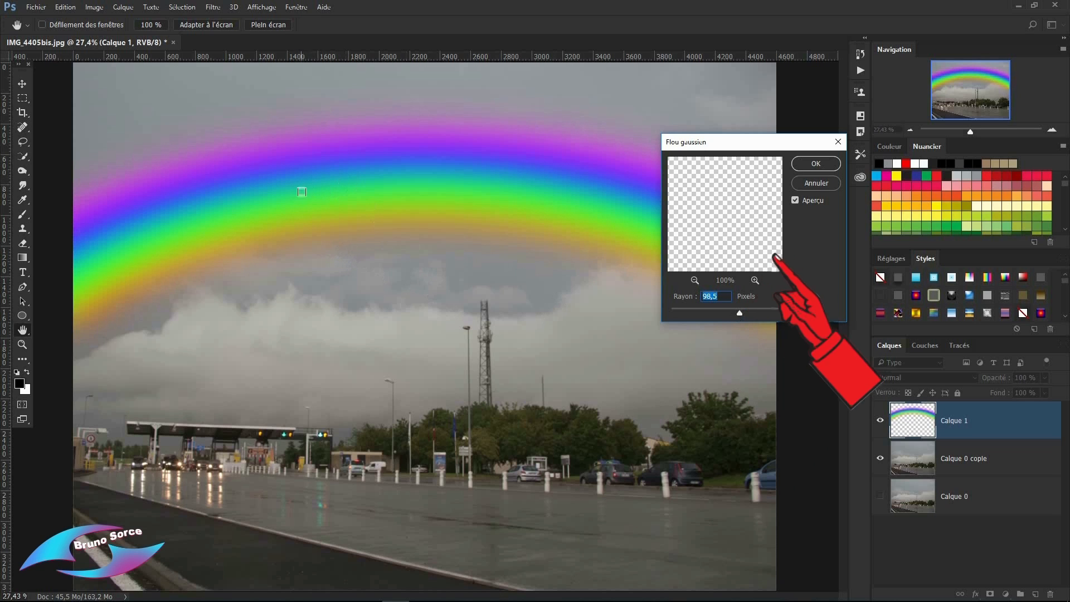
{"action": "left_click", "coordinate": [818, 163]}
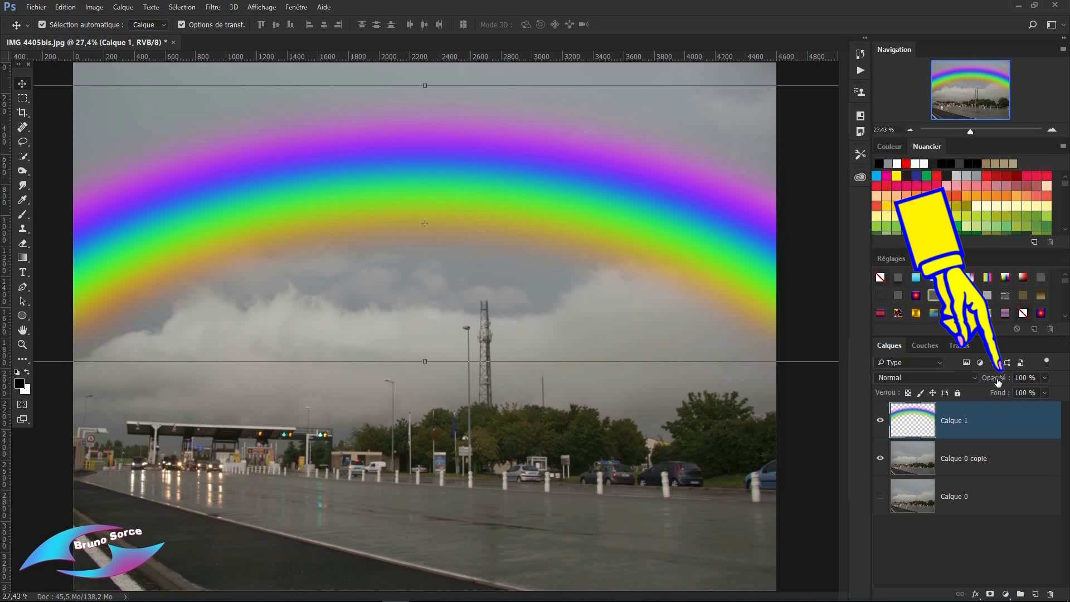
{"action": "left_click_drag", "start_coordinate": [997, 381], "coordinate": [976, 379]}
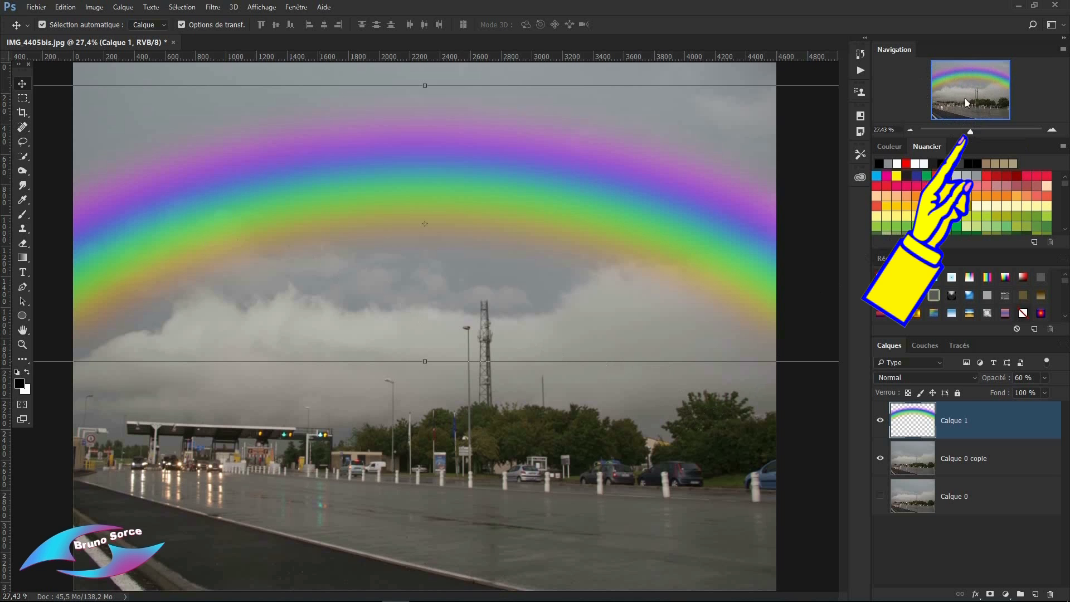
Step: Rotate the rainbow clockwise by about 10.87° so its right end dips toward the trees, and apply the transformation
{"action": "left_click", "coordinate": [292, 9]}
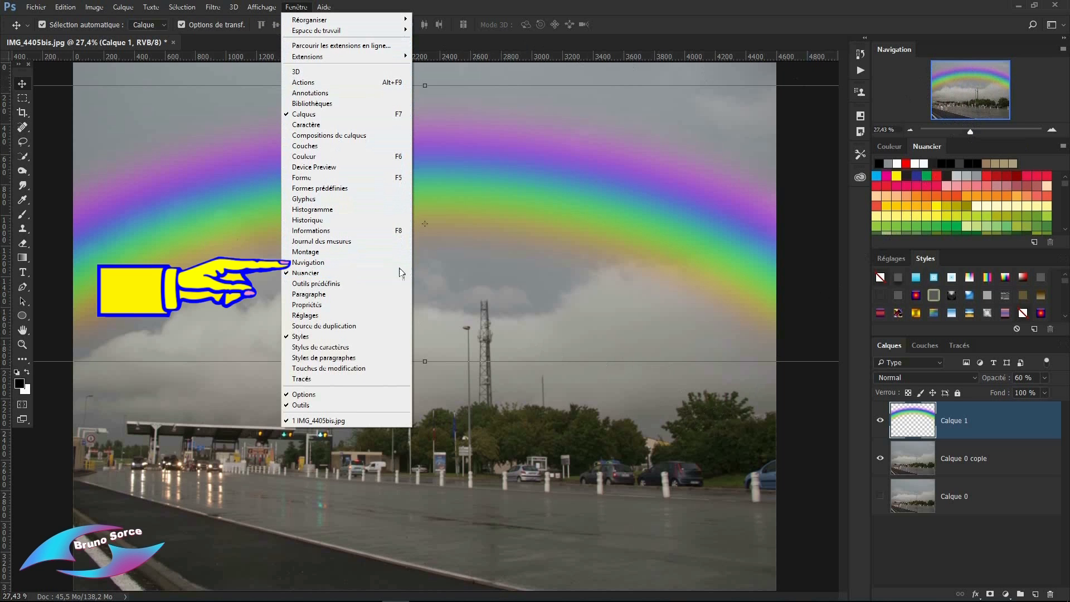
{"action": "left_click", "coordinate": [310, 263]}
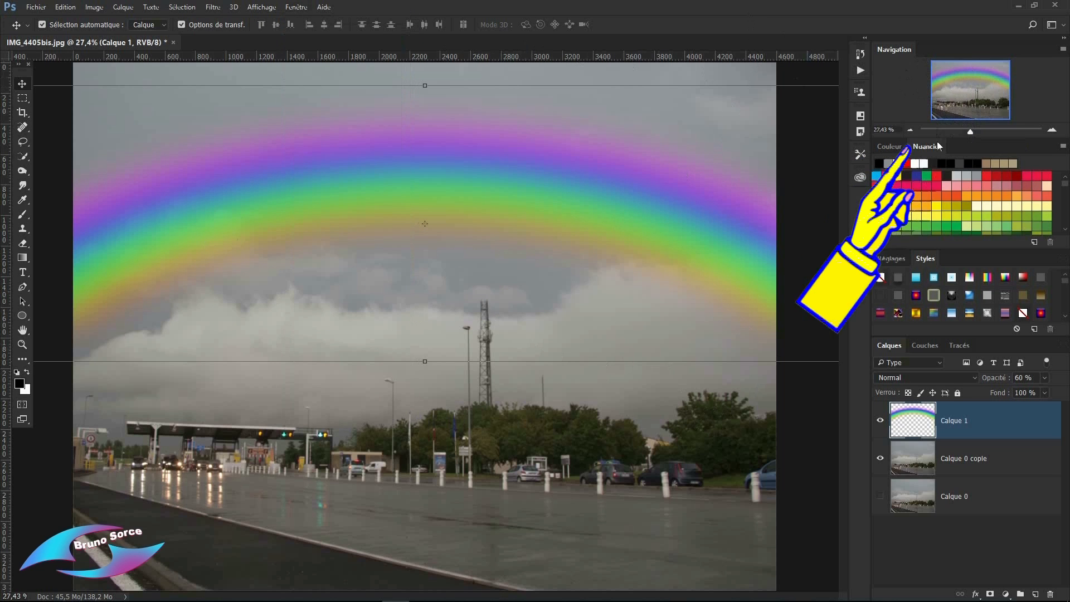
{"action": "left_click_drag", "start_coordinate": [970, 135], "coordinate": [967, 137]}
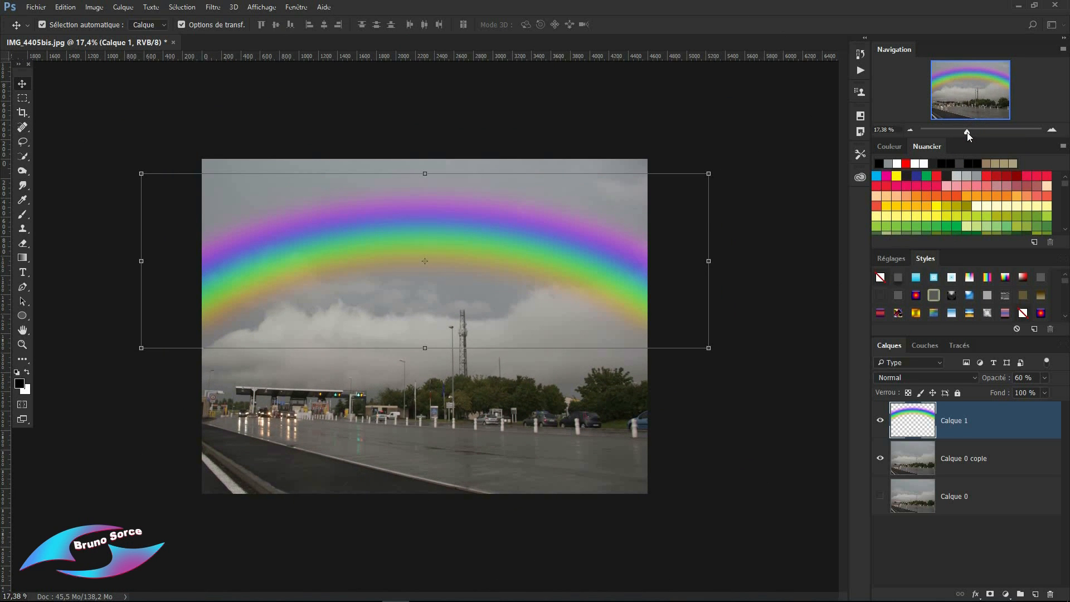
{"action": "left_click_drag", "start_coordinate": [720, 164], "coordinate": [713, 224]}
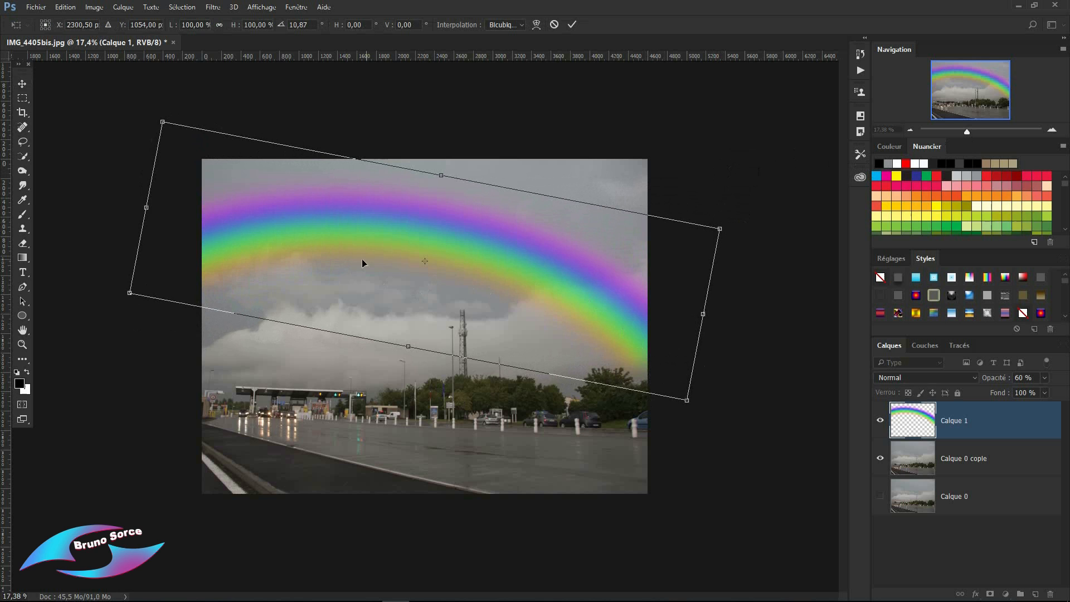
{"action": "left_click", "coordinate": [572, 26]}
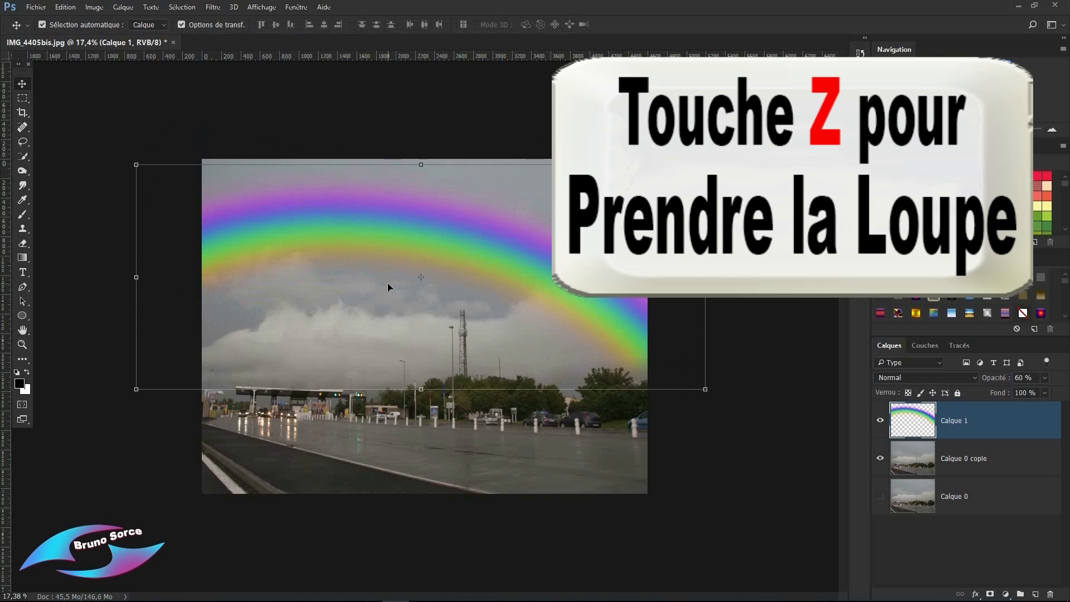
Step: Add a white layer mask to the rainbow layer, target the mask, and make black the foreground colour
{"action": "key", "text": "z"}
{"action": "right_click", "coordinate": [389, 285]}
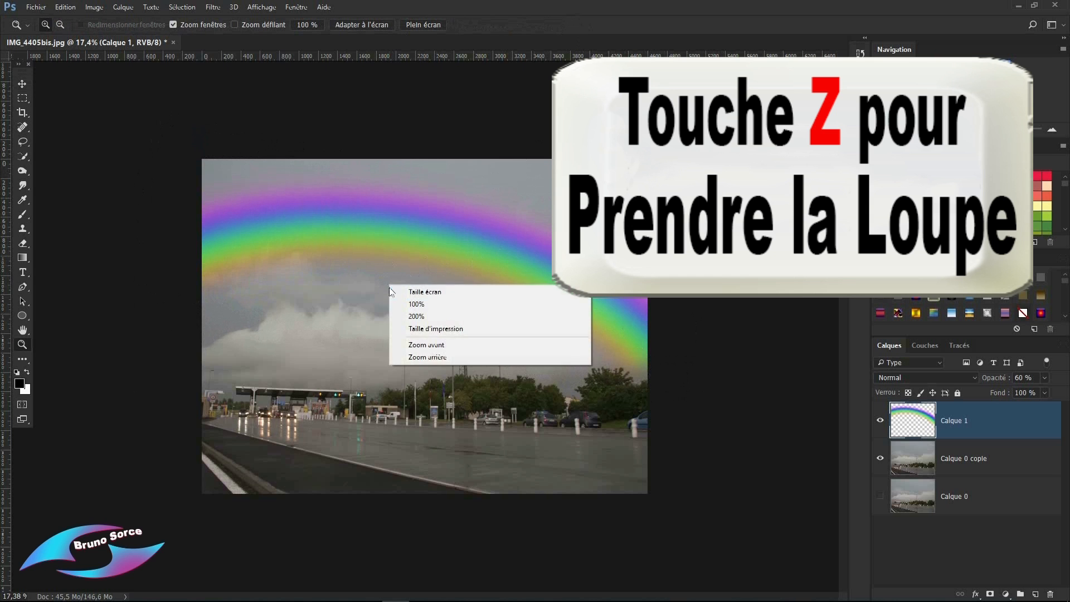
{"action": "left_click", "coordinate": [425, 288]}
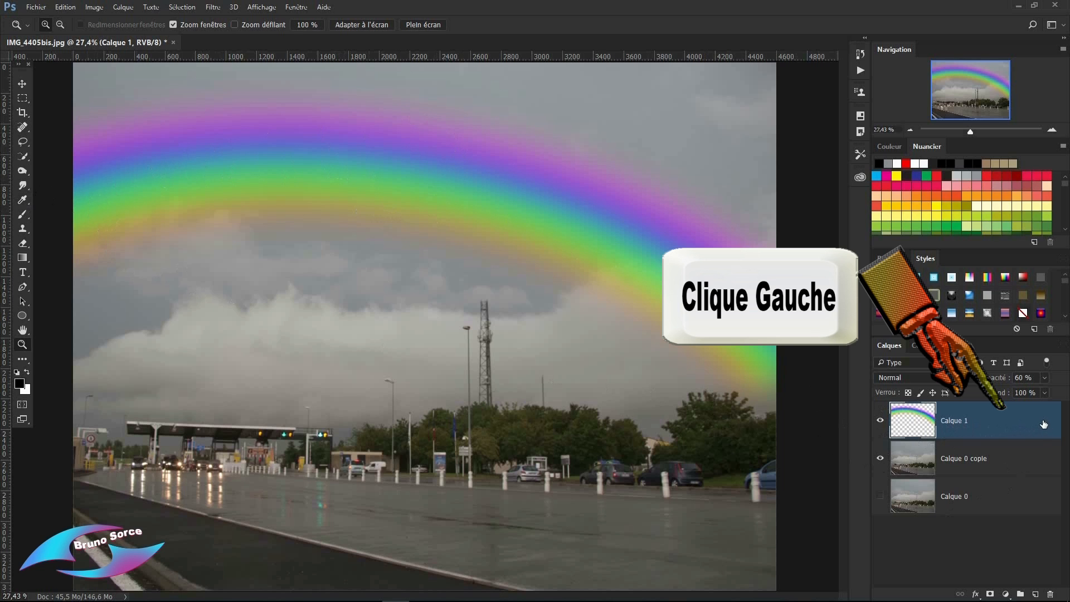
{"action": "left_click", "coordinate": [990, 595]}
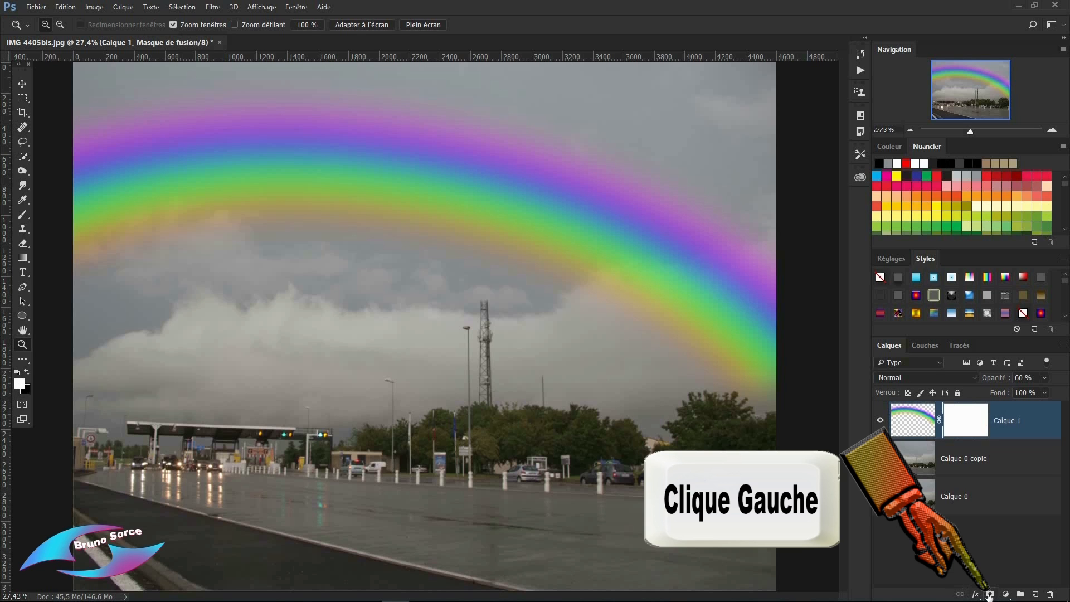
{"action": "left_click", "coordinate": [969, 420]}
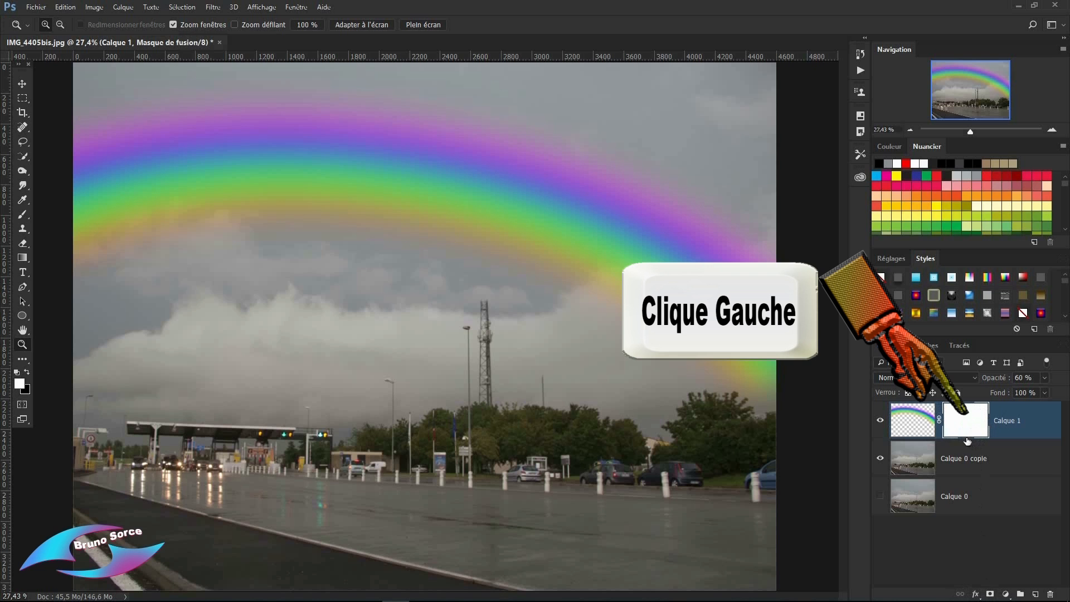
{"action": "key", "text": "x"}
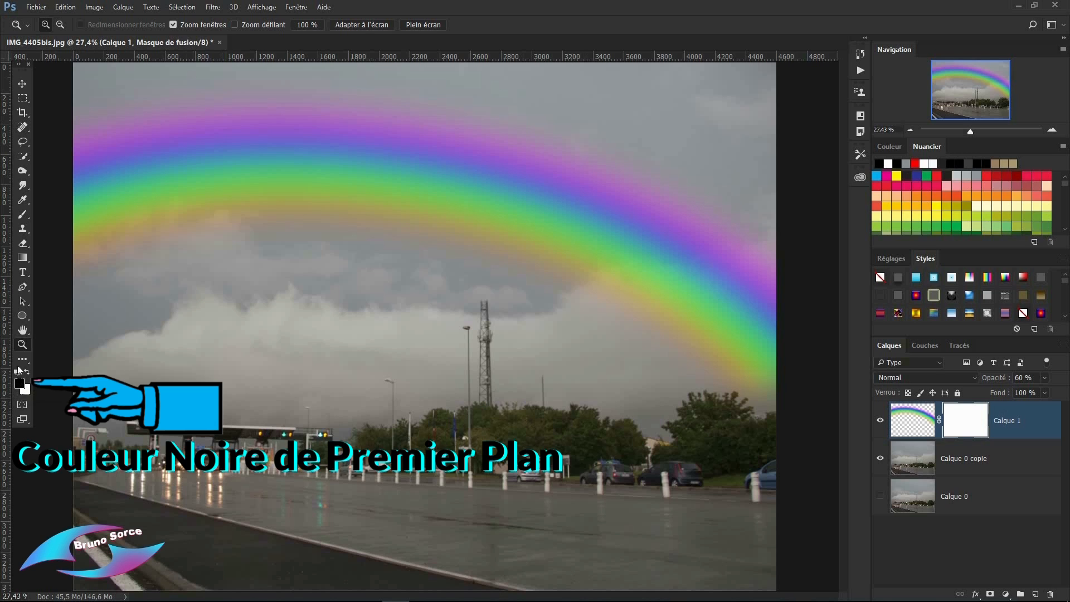
Step: Fade the left part of the rainbow by painting black on its mask with a 1135 px brush at 50 % opacity
{"action": "left_click", "coordinate": [22, 214]}
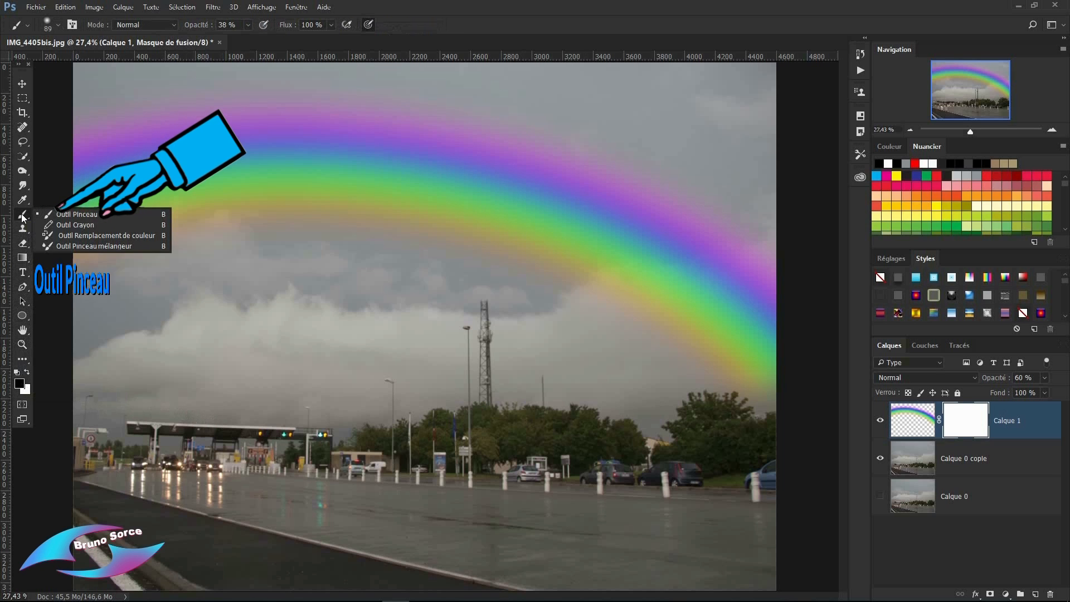
{"action": "left_click", "coordinate": [74, 214]}
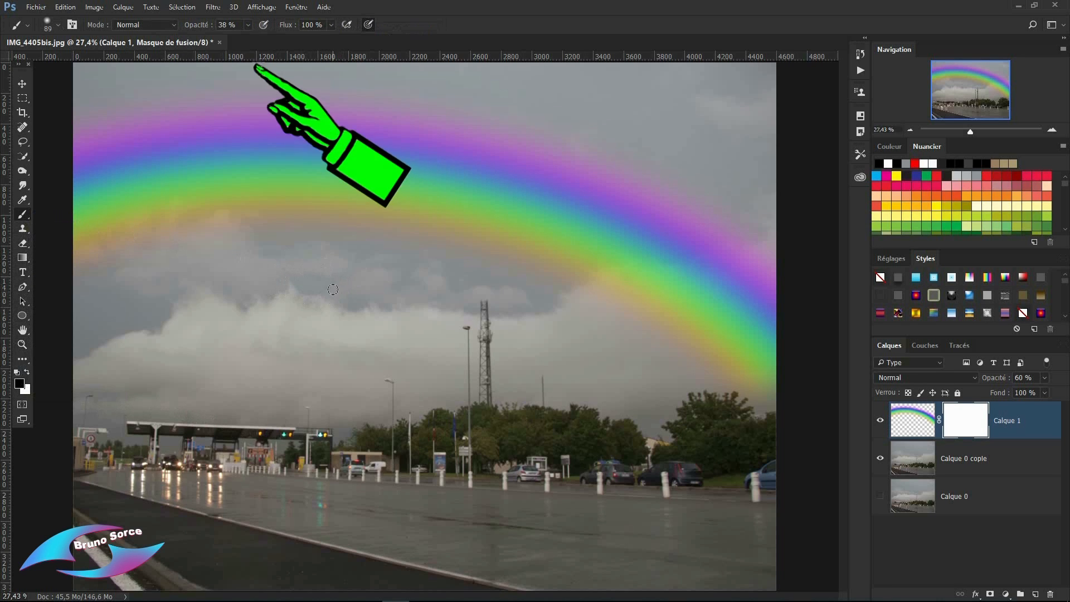
{"action": "left_click", "coordinate": [248, 24]}
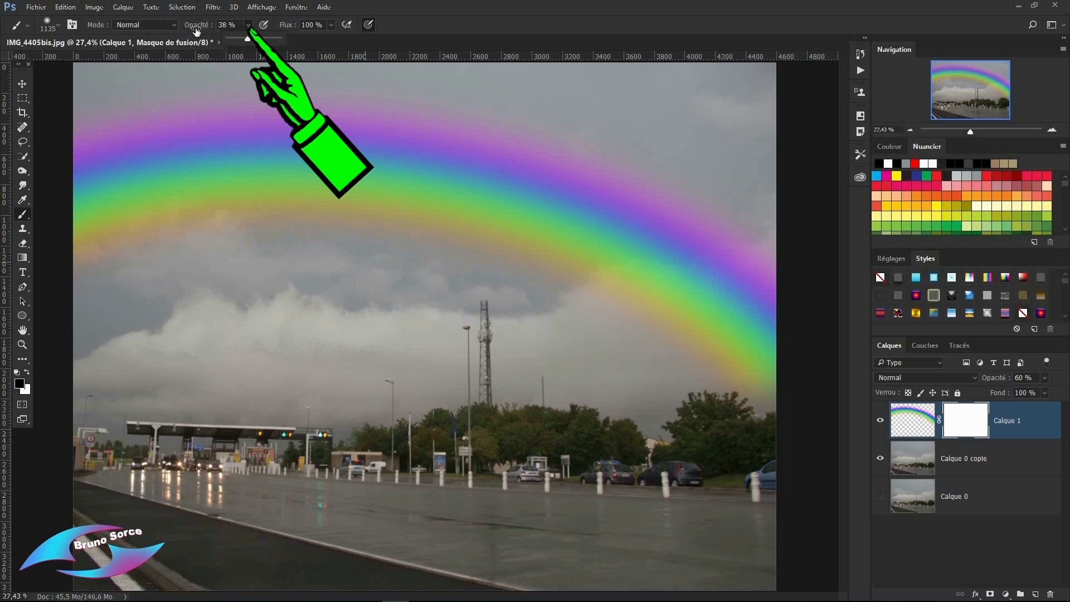
{"action": "left_click_drag", "start_coordinate": [247, 39], "coordinate": [249, 39]}
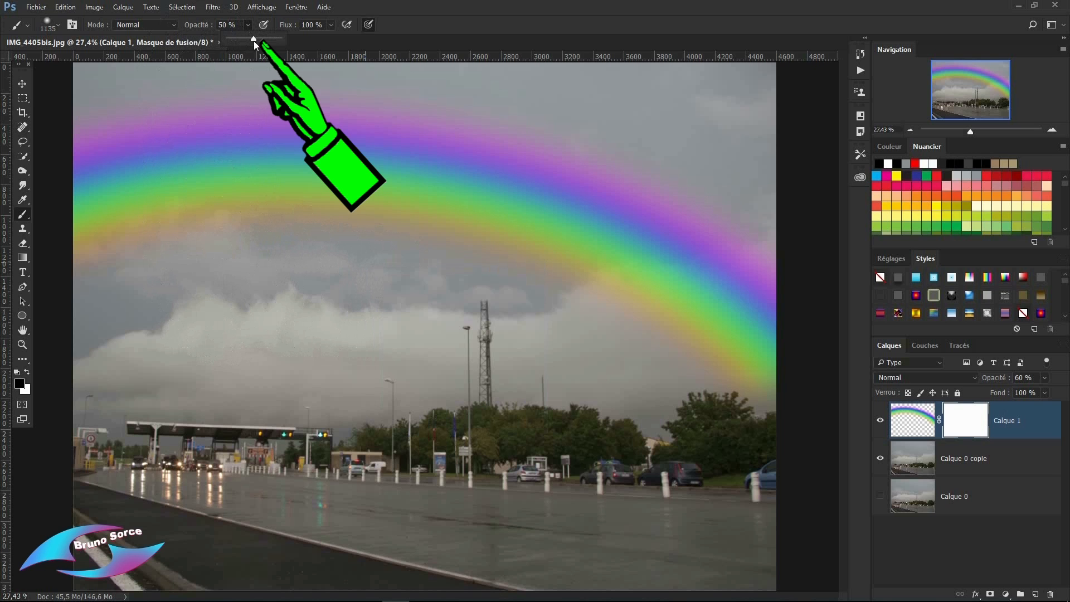
{"action": "left_click_drag", "start_coordinate": [107, 266], "coordinate": [215, 167]}
{"action": "mouse_move", "coordinate": [78, 131]}
{"action": "left_mouse_down"}
{"action": "mouse_move", "coordinate": [167, 96]}
{"action": "mouse_move", "coordinate": [268, 89]}
{"action": "left_mouse_up"}
{"action": "mouse_move", "coordinate": [239, 162]}
{"action": "left_mouse_down"}
{"action": "mouse_move", "coordinate": [256, 225]}
{"action": "mouse_move", "coordinate": [392, 210]}
{"action": "mouse_move", "coordinate": [361, 310]}
{"action": "left_mouse_up"}
{"action": "left_click_drag", "start_coordinate": [465, 302], "coordinate": [196, 310]}
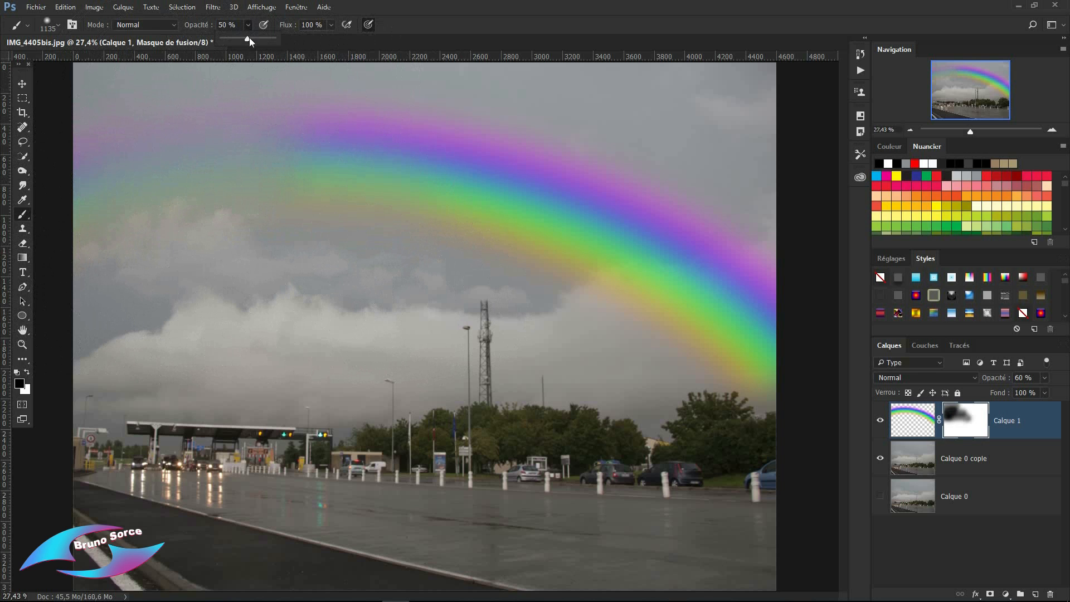
Step: Lower the brush opacity to 30 % and paint on the mask along the arc to soften the rainbow further
{"action": "left_click_drag", "start_coordinate": [247, 38], "coordinate": [238, 37]}
{"action": "left_click_drag", "start_coordinate": [287, 119], "coordinate": [812, 310]}
{"action": "left_click_drag", "start_coordinate": [224, 196], "coordinate": [131, 243]}
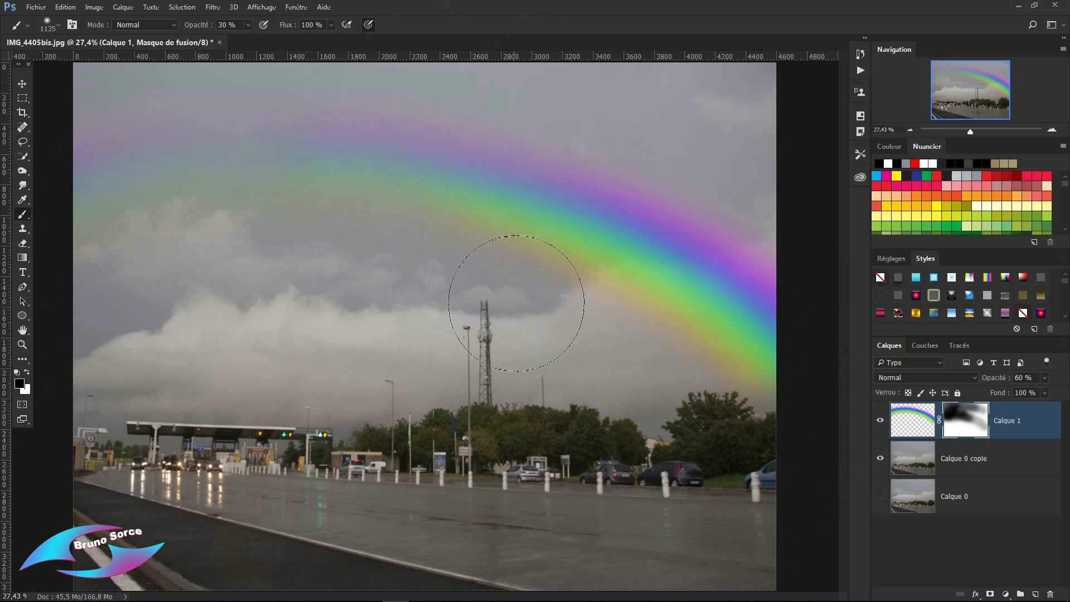
Step: Create a new layer above the rainbow layer and fill it with black
{"action": "key", "text": "v"}
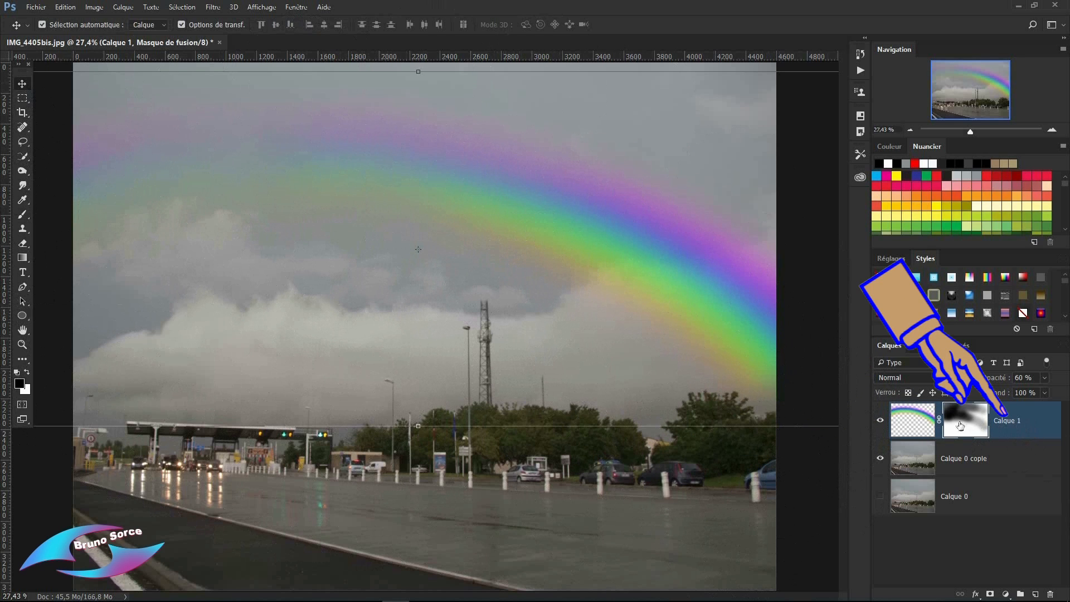
{"action": "left_click", "coordinate": [1035, 594]}
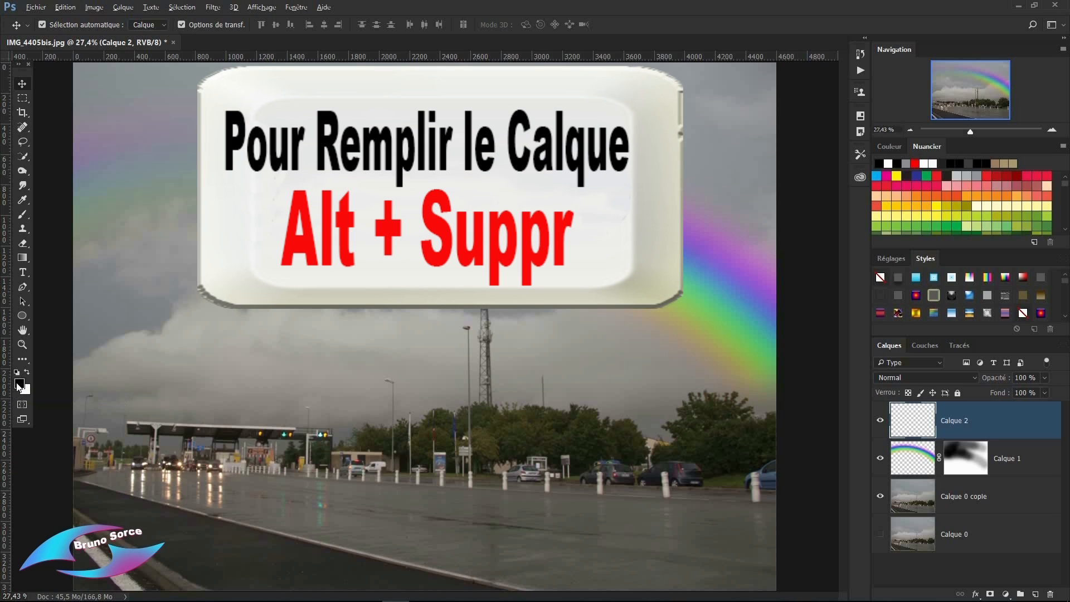
{"action": "key", "text": "alt+Delete"}
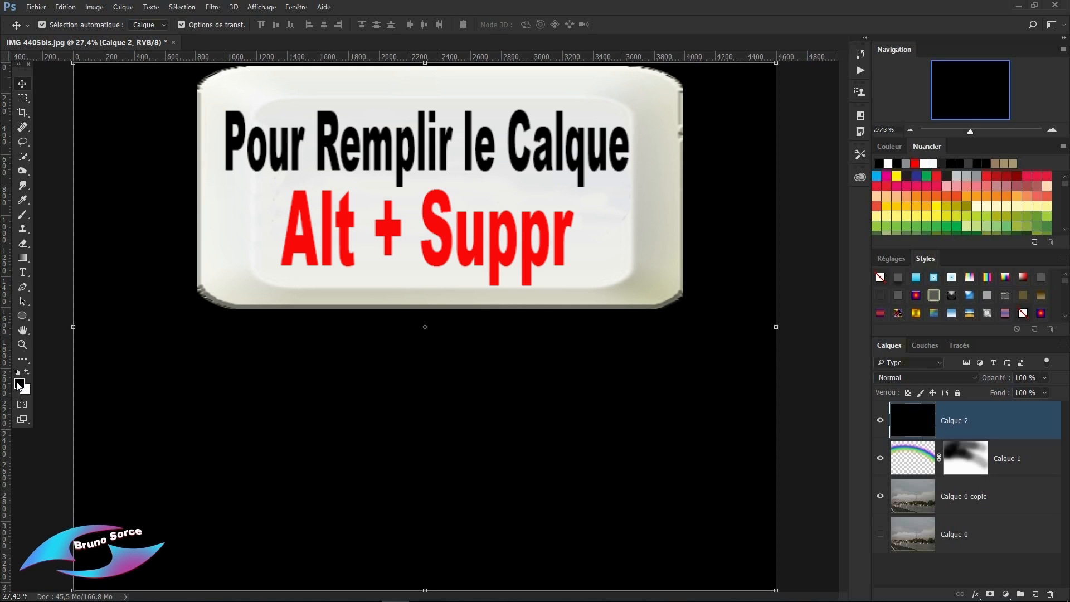
Step: Apply the Add Noise filter to the black layer with a 400 % amount, Gaussian distribution and Monochromatic enabled
{"action": "left_click", "coordinate": [213, 7]}
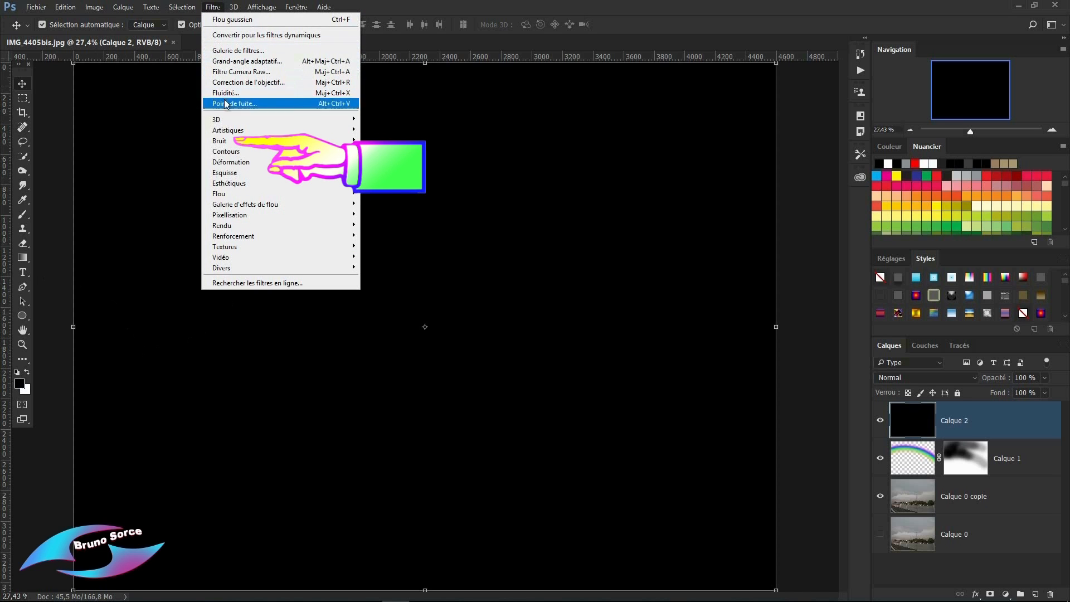
{"action": "mouse_move", "coordinate": [224, 141]}
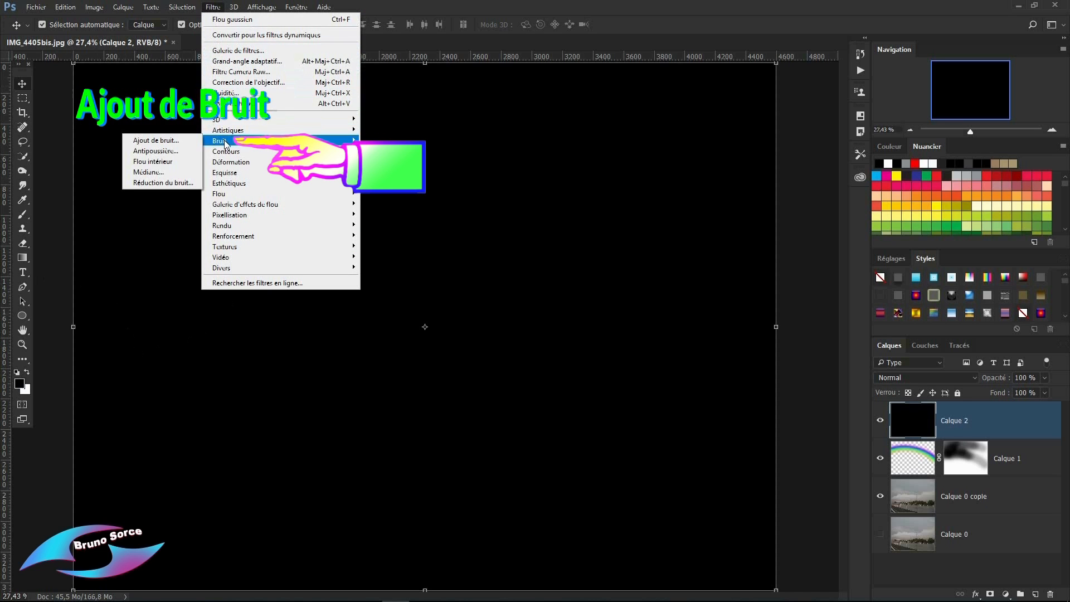
{"action": "left_click", "coordinate": [163, 143]}
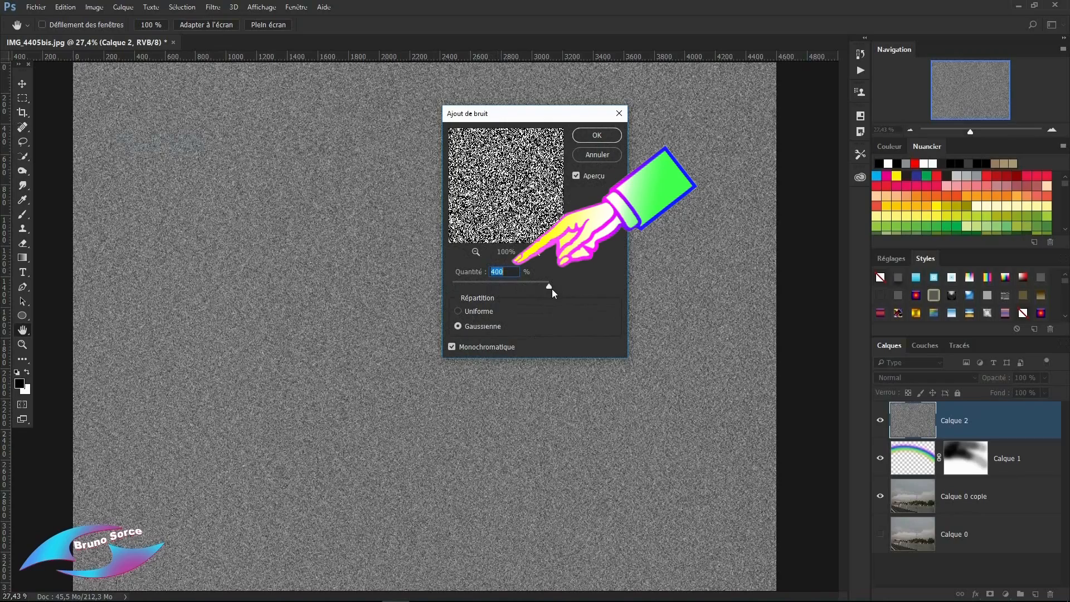
{"action": "mouse_move", "coordinate": [551, 287]}
{"action": "left_mouse_down"}
{"action": "mouse_move", "coordinate": [502, 284]}
{"action": "mouse_move", "coordinate": [554, 286]}
{"action": "left_mouse_up"}
{"action": "left_click", "coordinate": [458, 311]}
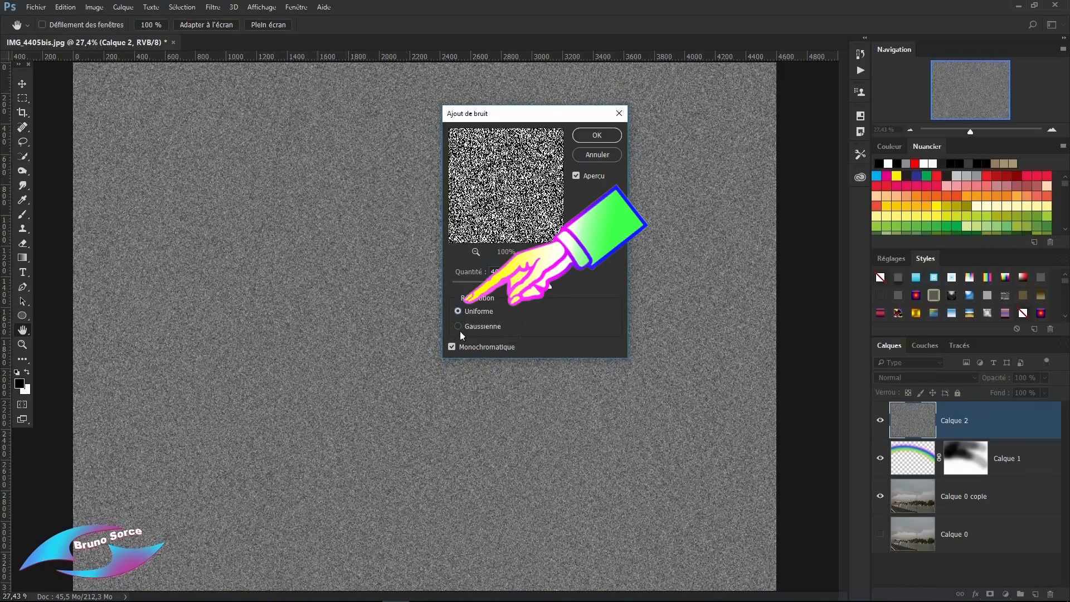
{"action": "left_click", "coordinate": [457, 327]}
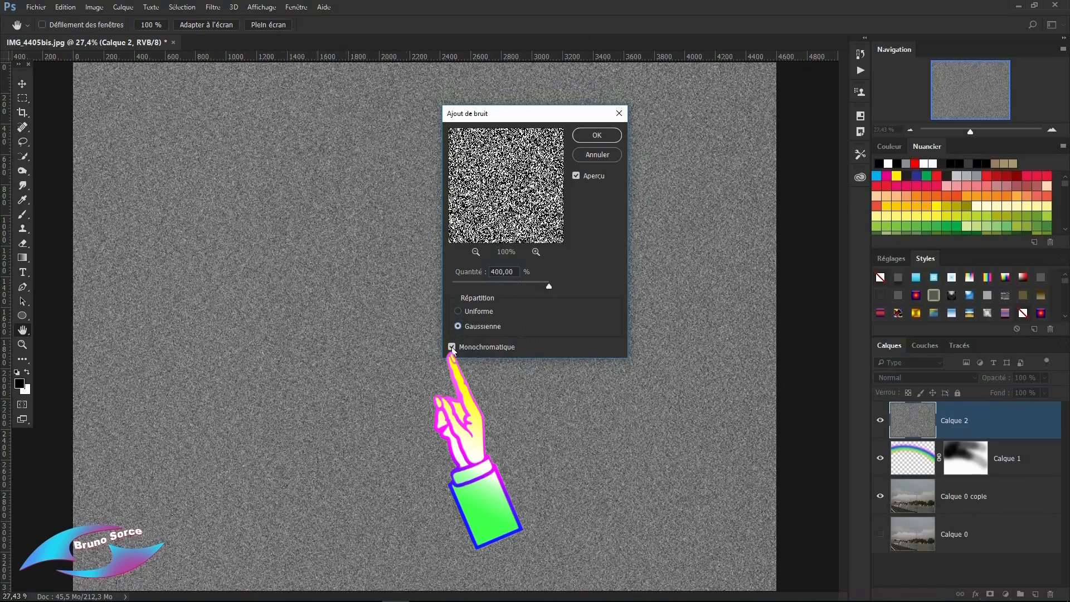
{"action": "left_click", "coordinate": [605, 138]}
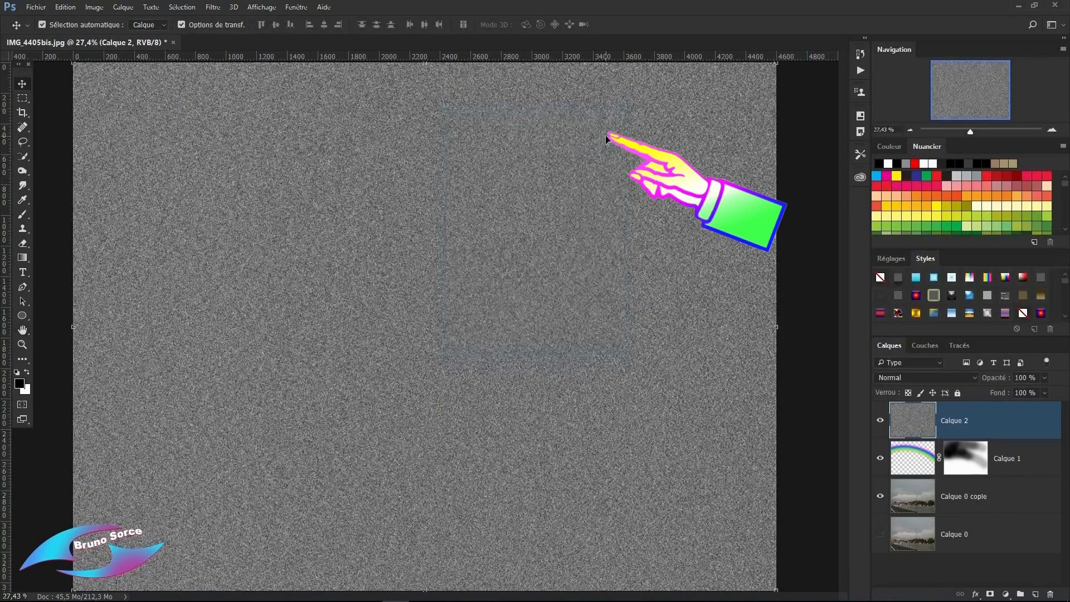
Step: Blur the noise layer with a Gaussian Blur of 2.6 px radius
{"action": "left_click", "coordinate": [215, 10]}
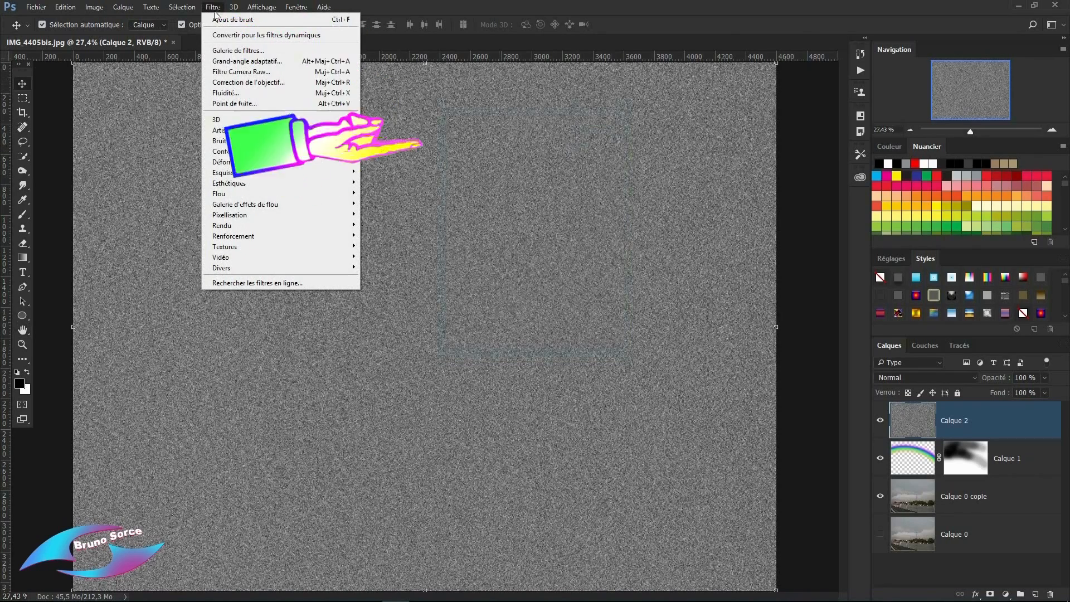
{"action": "mouse_move", "coordinate": [226, 194]}
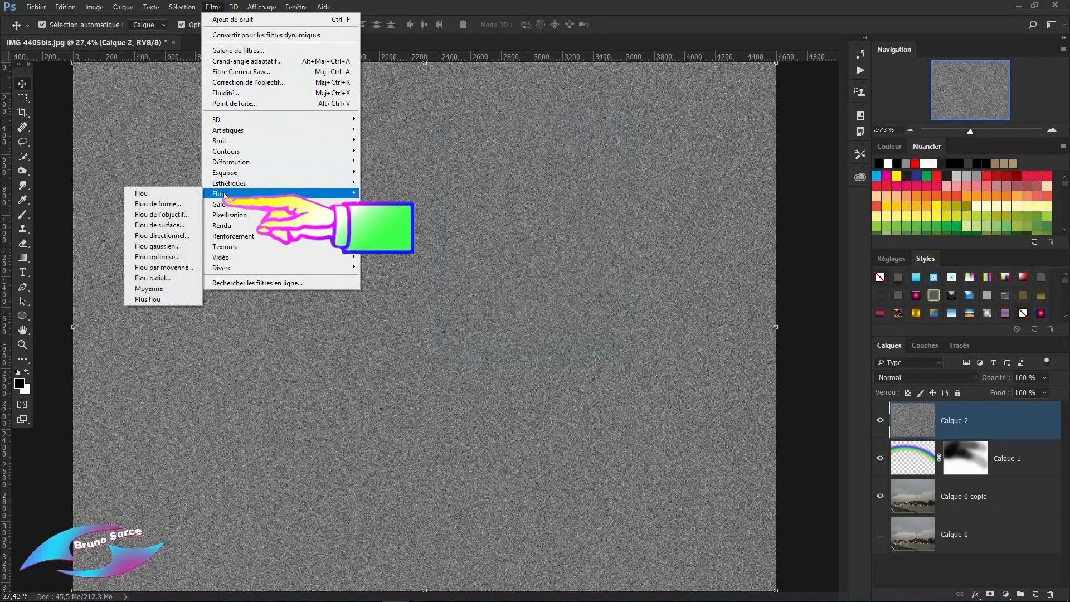
{"action": "left_click", "coordinate": [164, 249]}
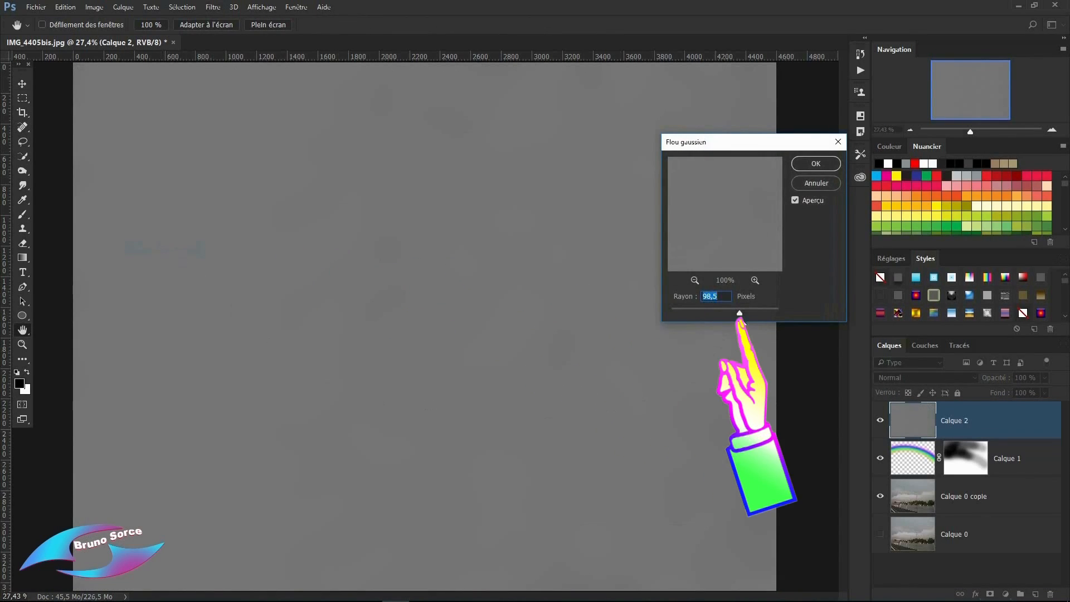
{"action": "left_click_drag", "start_coordinate": [741, 314], "coordinate": [686, 313]}
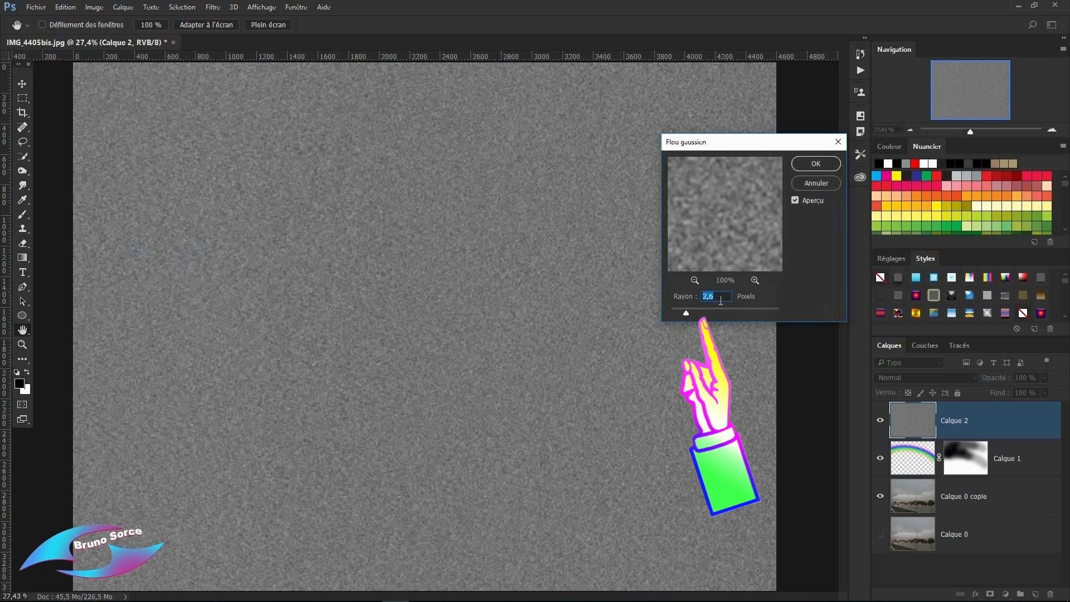
{"action": "left_click", "coordinate": [815, 165]}
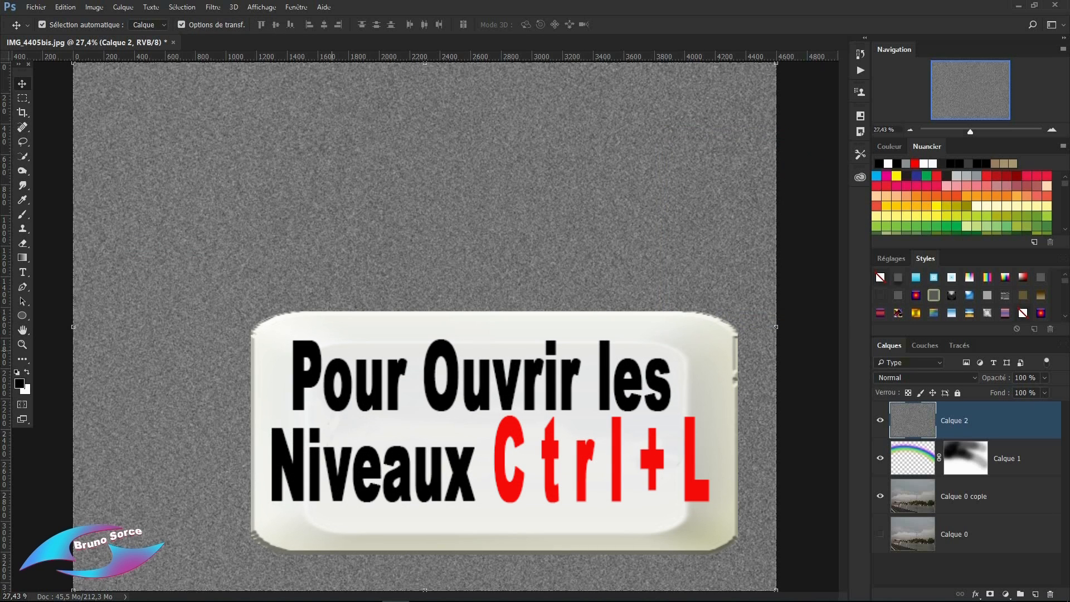
Step: Apply a Levels adjustment to the blurred noise layer with input black at 121 and input white at 188
{"action": "key", "text": "ctrl"}
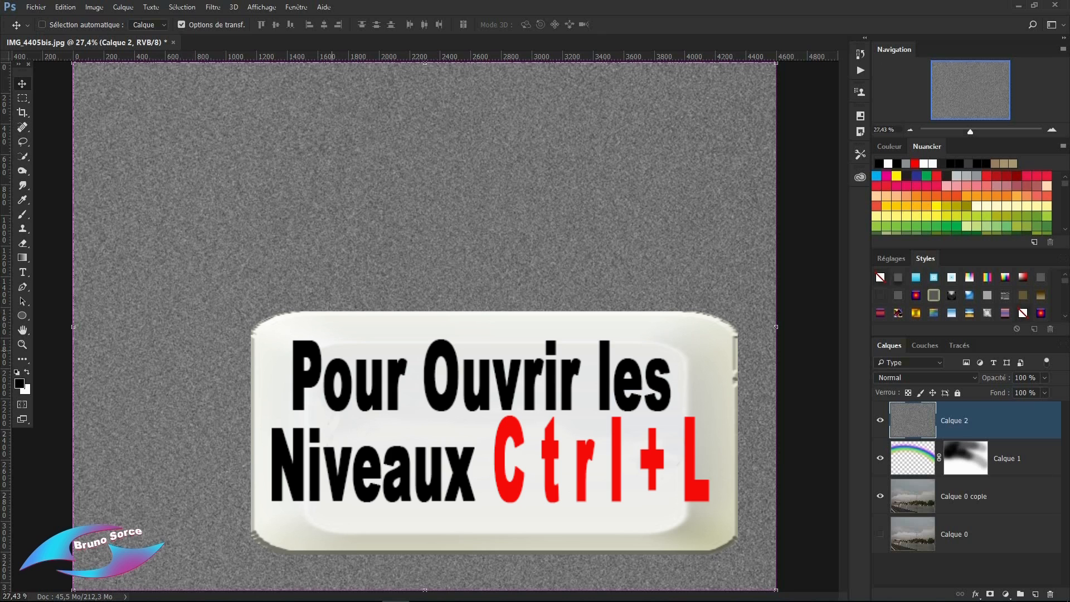
{"action": "key", "text": "ctrl+l"}
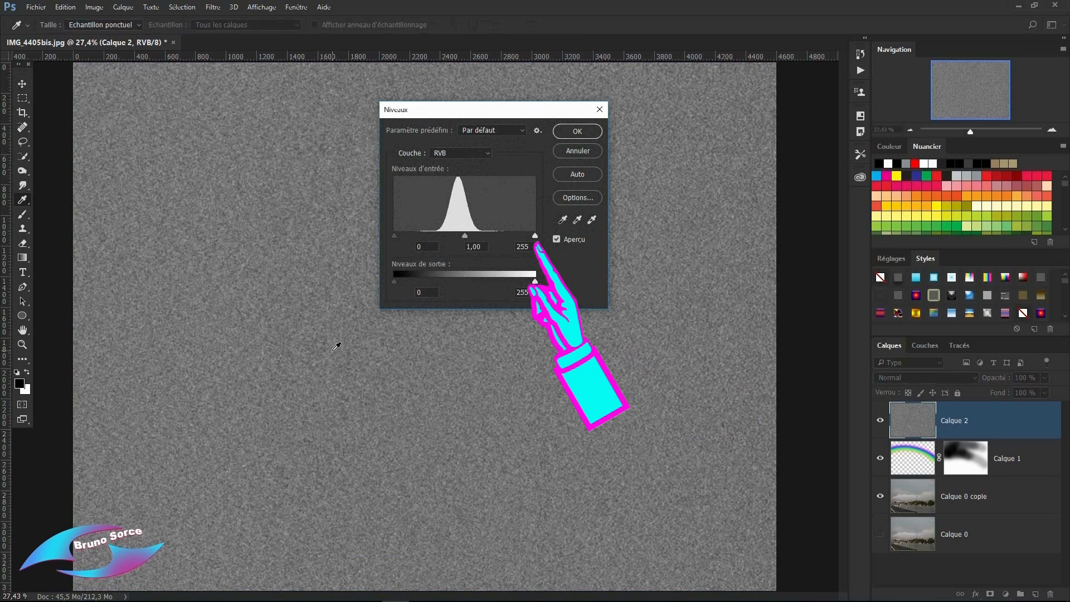
{"action": "left_click", "coordinate": [535, 236]}
{"action": "left_click_drag", "start_coordinate": [535, 236], "coordinate": [491, 236]}
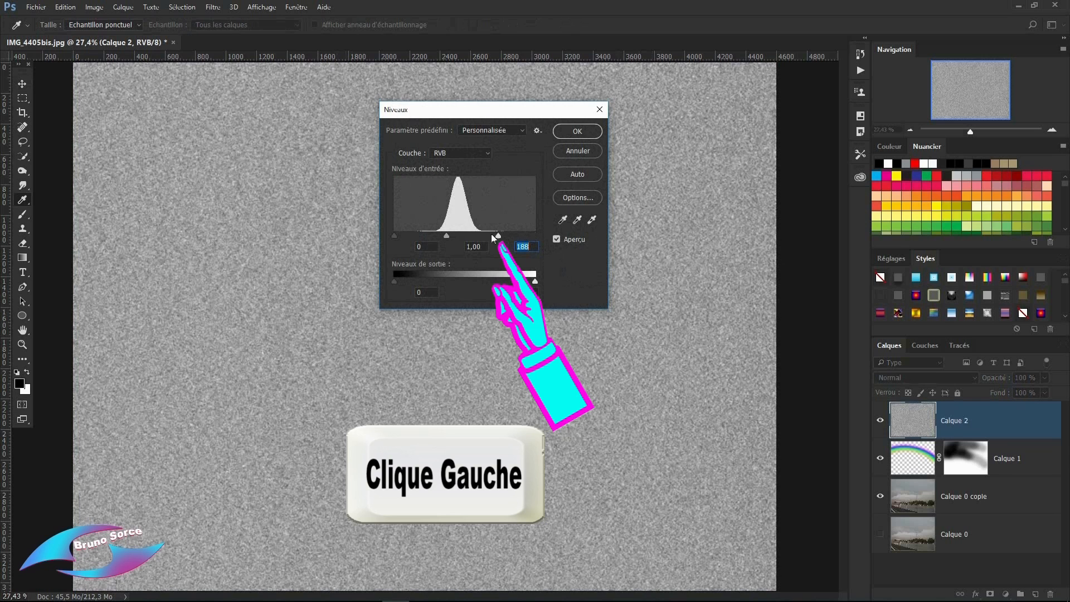
{"action": "left_click", "coordinate": [394, 235]}
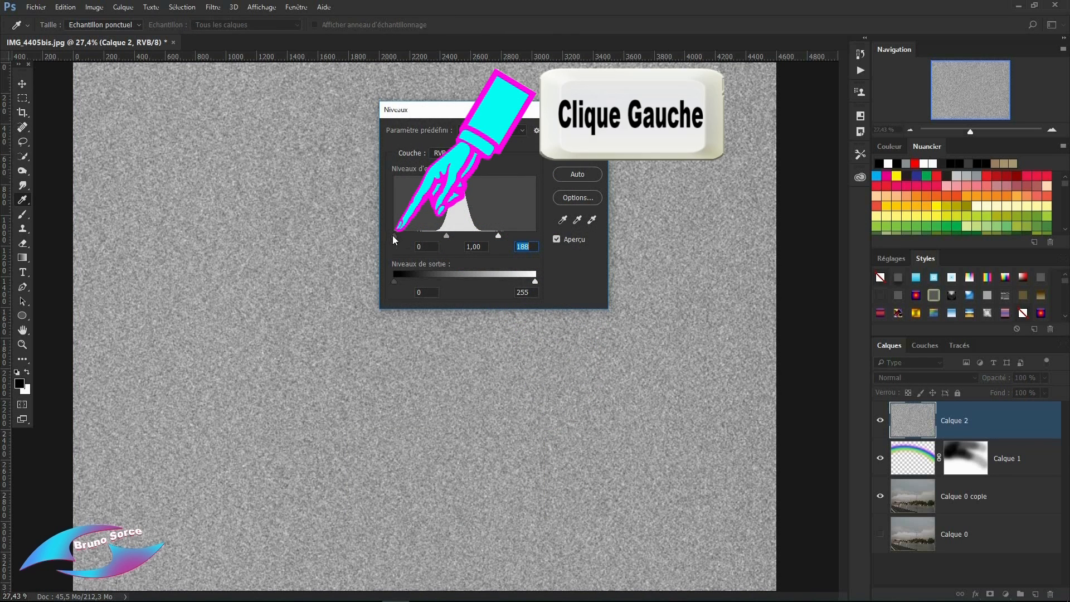
{"action": "left_click_drag", "start_coordinate": [393, 236], "coordinate": [461, 240]}
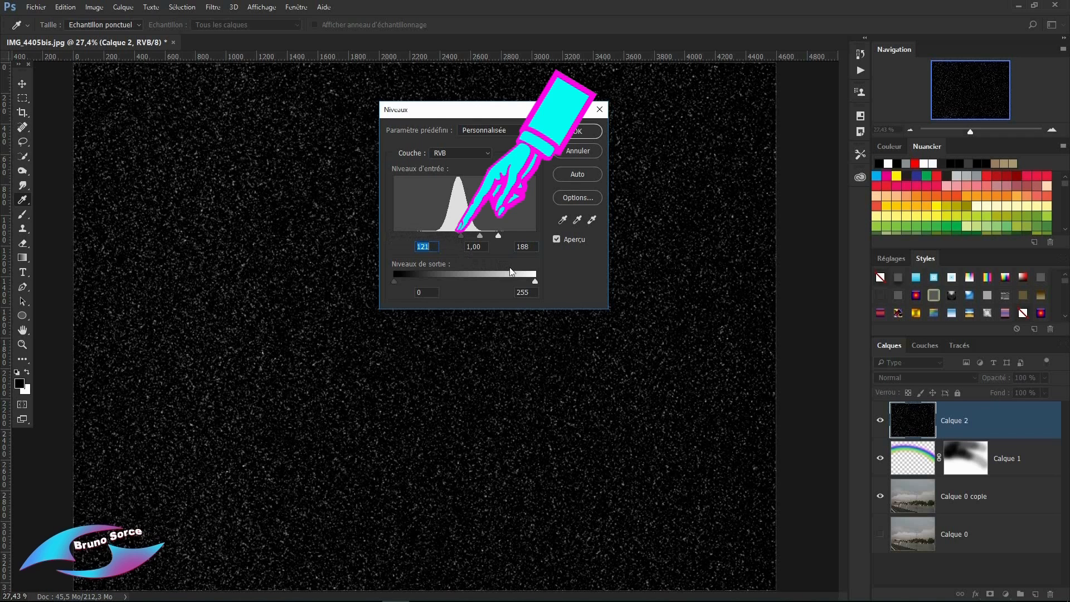
{"action": "left_click", "coordinate": [578, 132]}
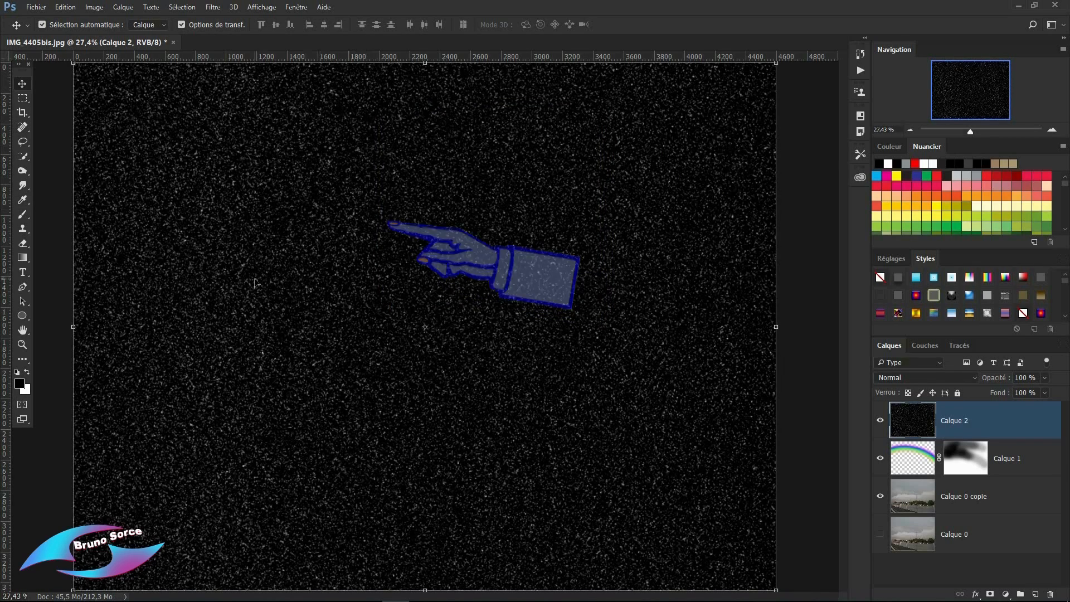
Step: Apply a Motion Blur to the noise layer with a 65° angle and a distance of 124 pixels
{"action": "left_click", "coordinate": [214, 8]}
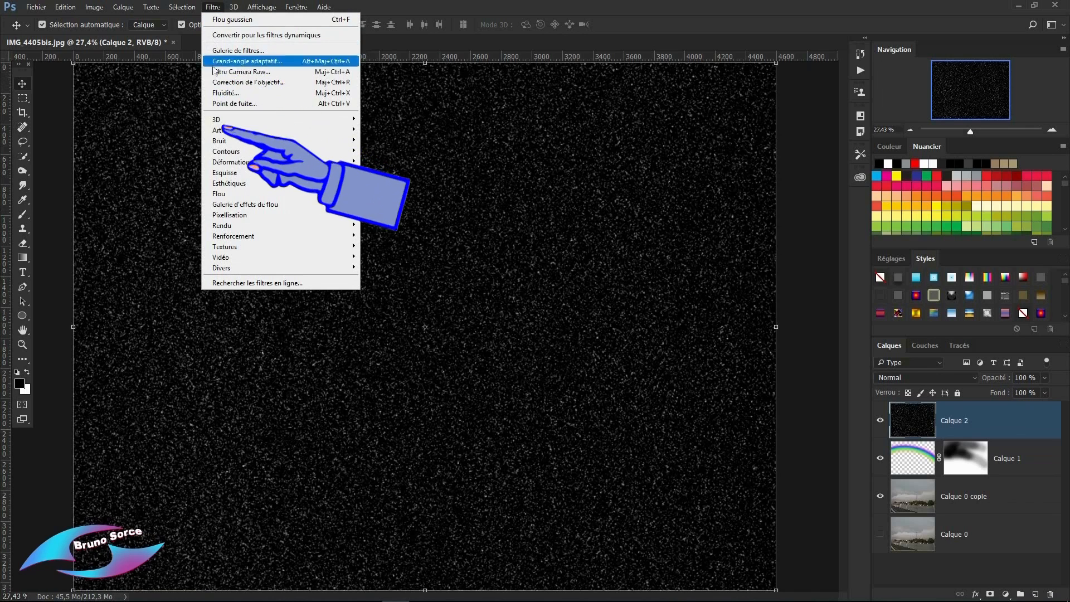
{"action": "mouse_move", "coordinate": [219, 195]}
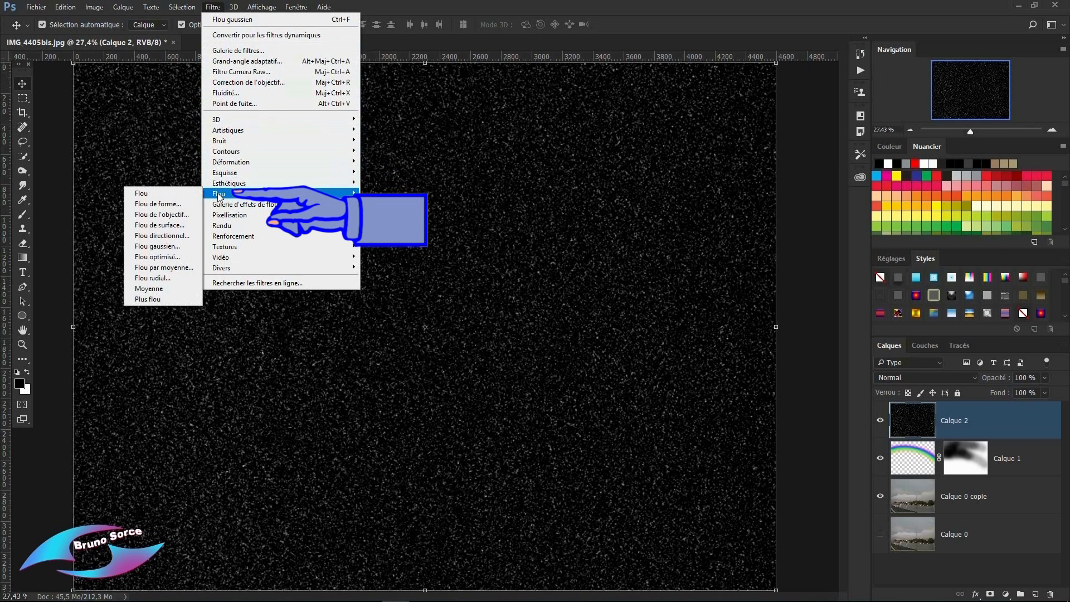
{"action": "left_click", "coordinate": [171, 240]}
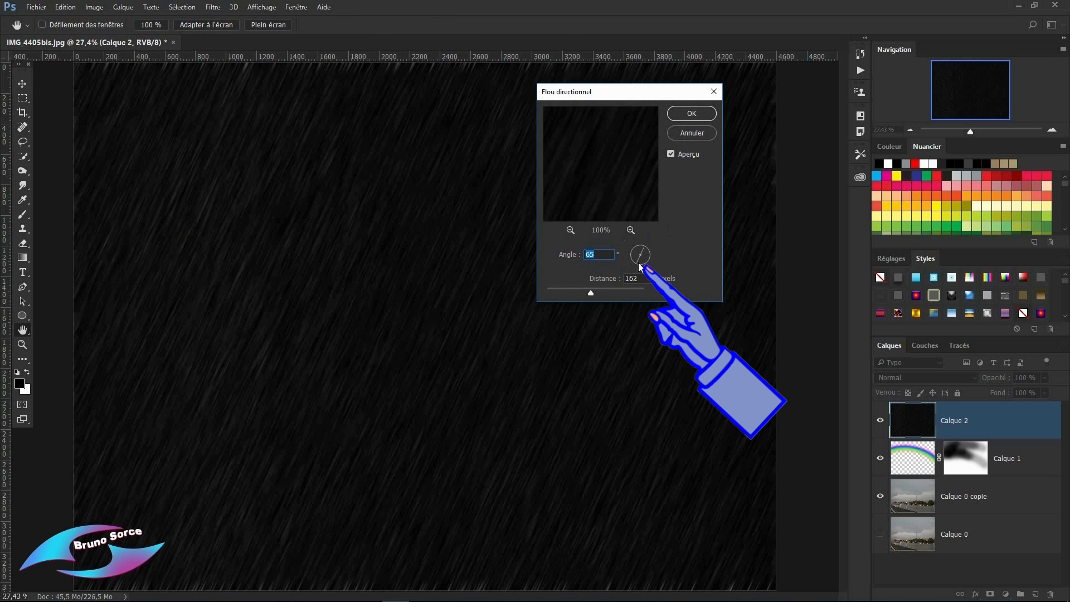
{"action": "left_click_drag", "start_coordinate": [639, 264], "coordinate": [642, 265]}
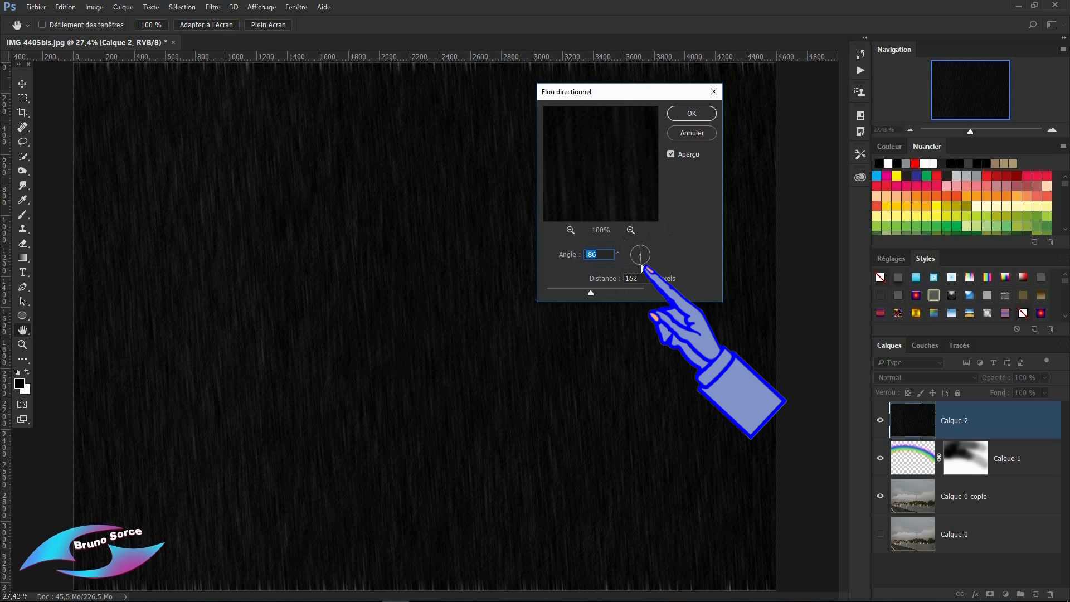
{"action": "left_click", "coordinate": [641, 266]}
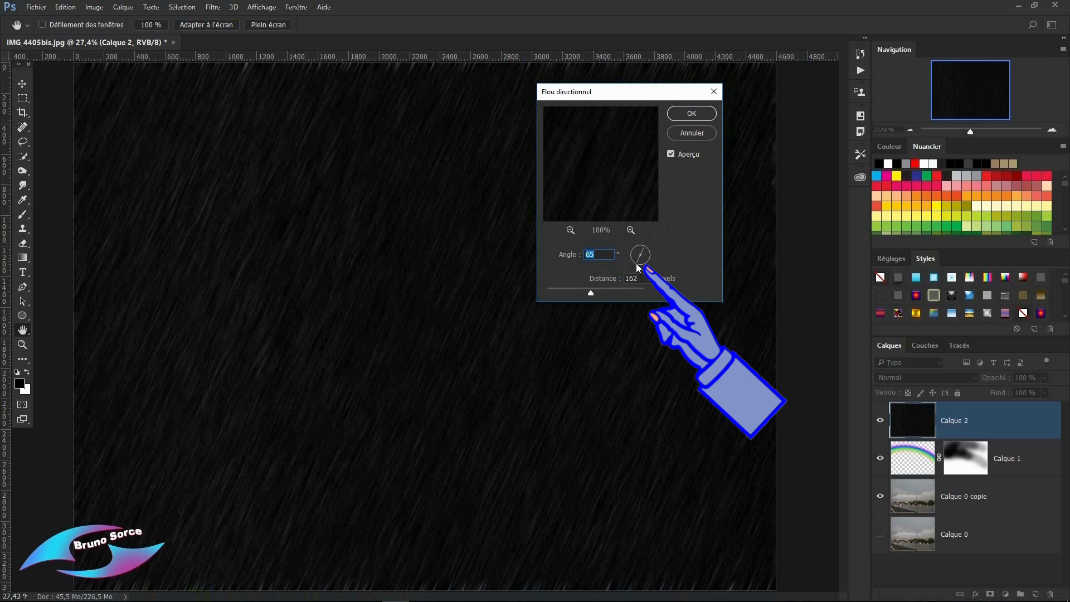
{"action": "left_click_drag", "start_coordinate": [636, 263], "coordinate": [646, 263]}
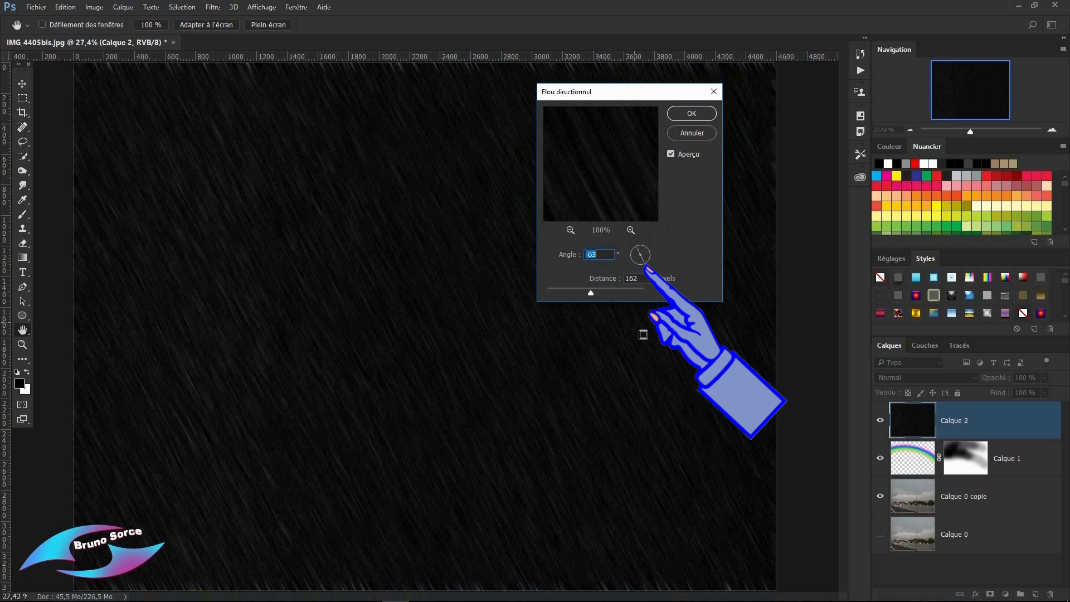
{"action": "left_click_drag", "start_coordinate": [643, 263], "coordinate": [640, 265]}
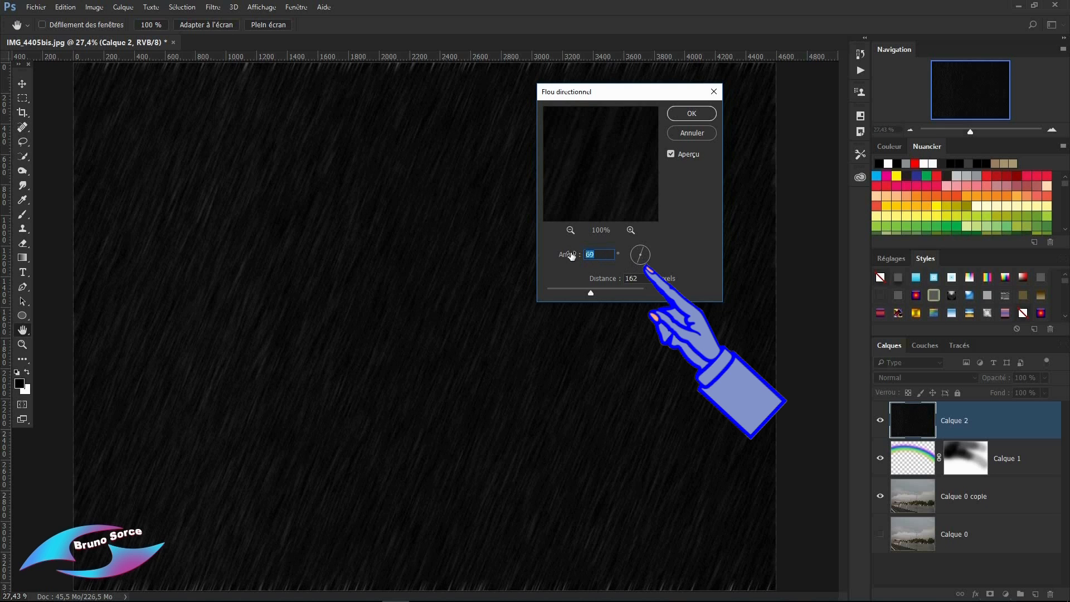
{"action": "type", "text": "65"}
{"action": "left_click_drag", "start_coordinate": [592, 294], "coordinate": [555, 291]}
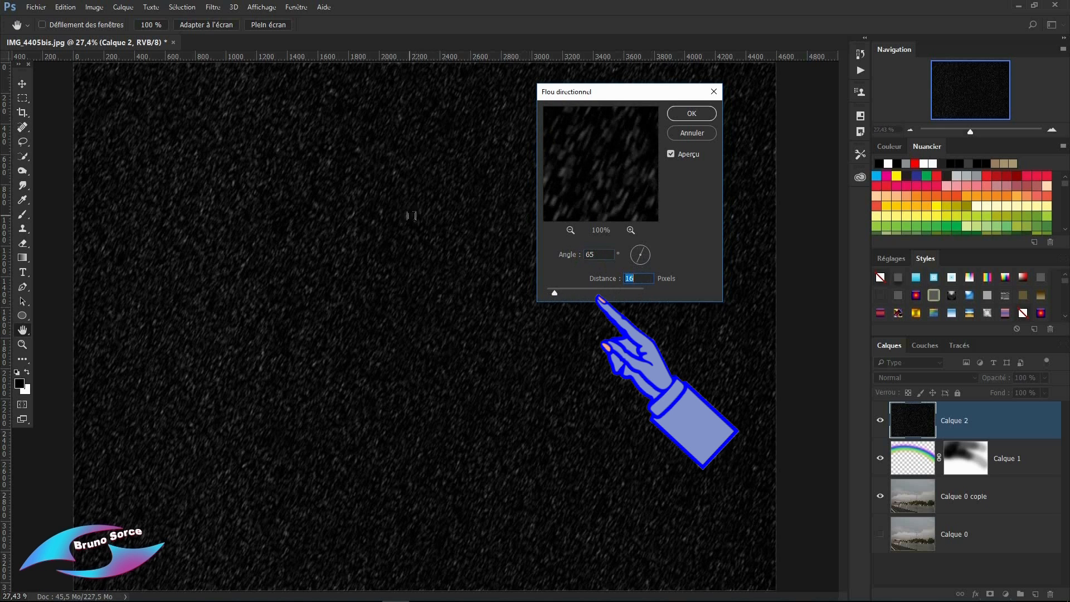
{"action": "mouse_move", "coordinate": [554, 292]}
{"action": "left_mouse_down"}
{"action": "mouse_move", "coordinate": [594, 294]}
{"action": "mouse_move", "coordinate": [585, 292]}
{"action": "left_mouse_up"}
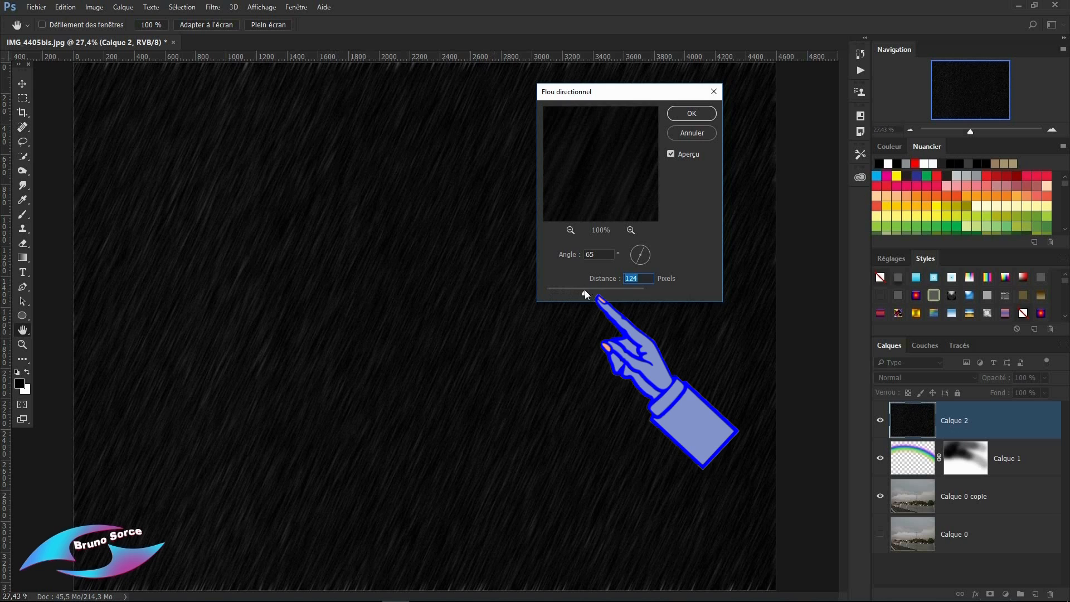
{"action": "left_click", "coordinate": [694, 112]}
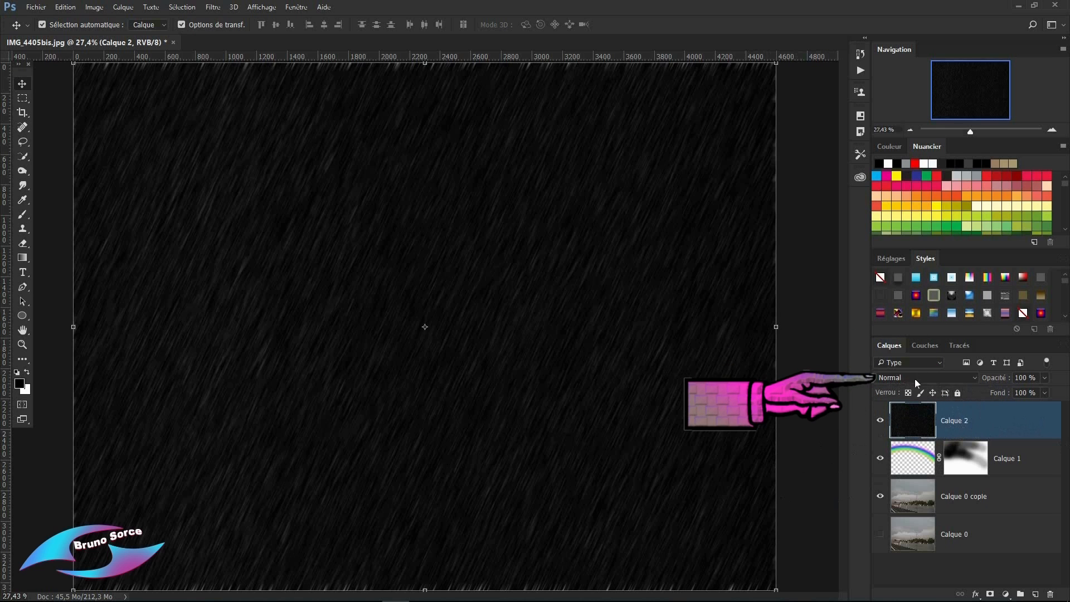
Step: Set the rain layer's blend mode to Superposition and stretch it past the photo's upper and lower edges to about 104.7 % height
{"action": "left_click", "coordinate": [974, 385]}
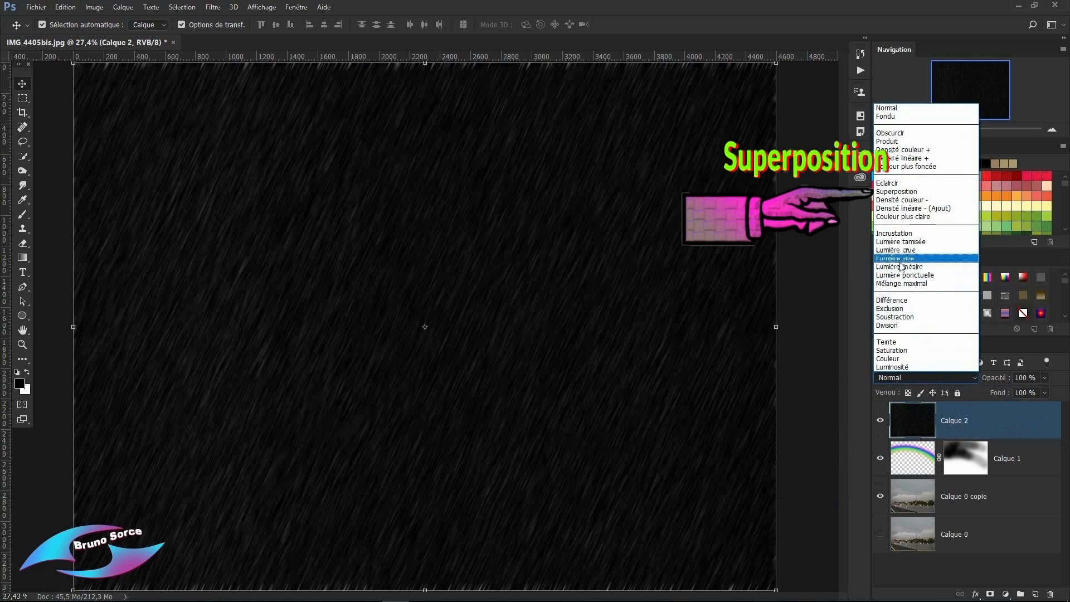
{"action": "left_click", "coordinate": [898, 192]}
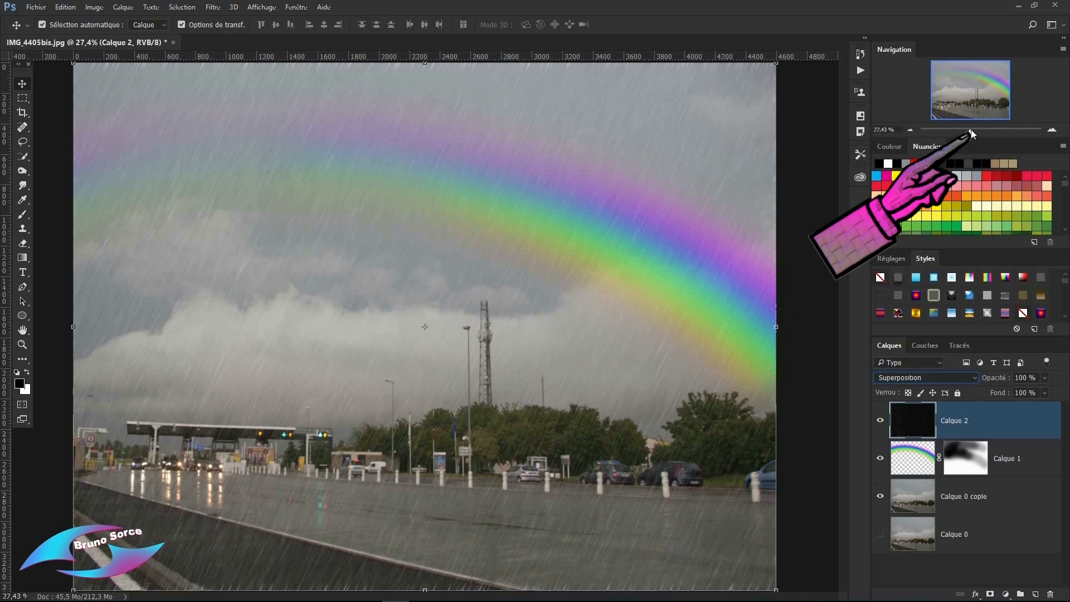
{"action": "left_click_drag", "start_coordinate": [972, 134], "coordinate": [967, 134]}
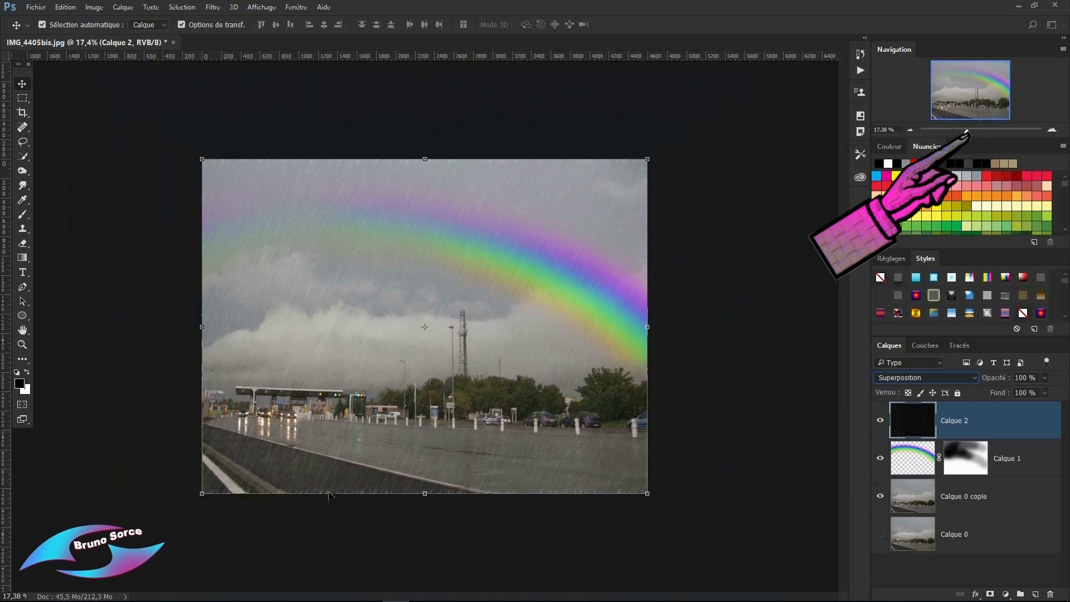
{"action": "left_click", "coordinate": [424, 493]}
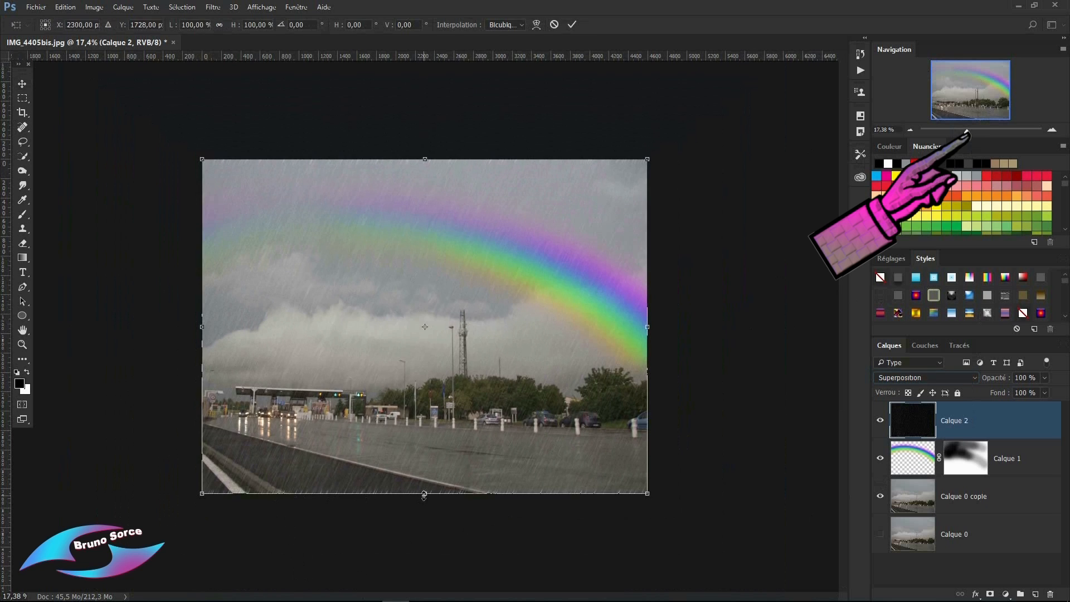
{"action": "left_click_drag", "start_coordinate": [424, 493], "coordinate": [424, 501]}
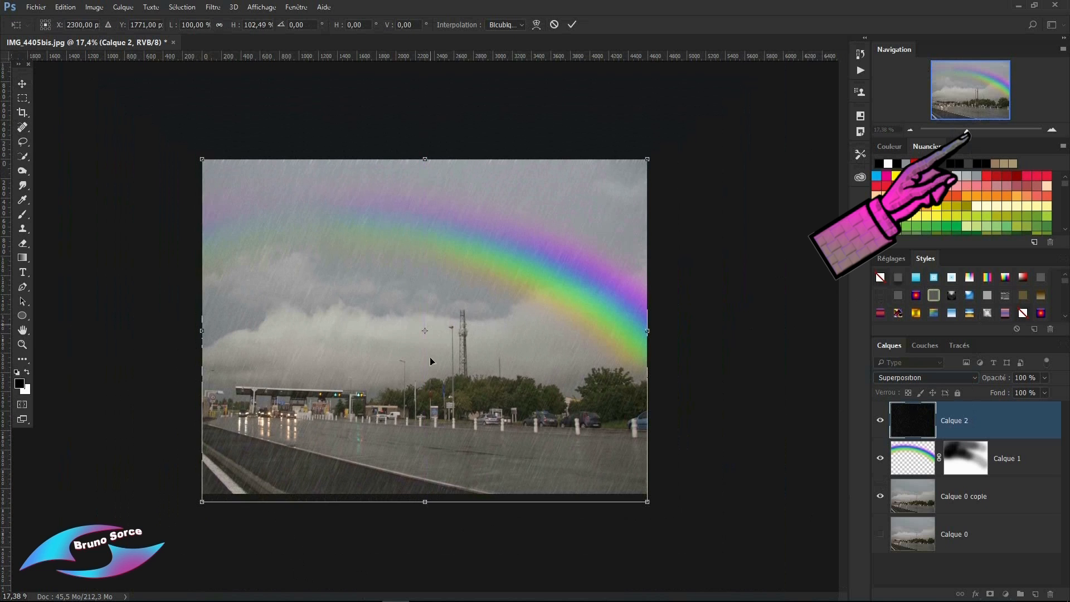
{"action": "left_click_drag", "start_coordinate": [425, 159], "coordinate": [426, 151]}
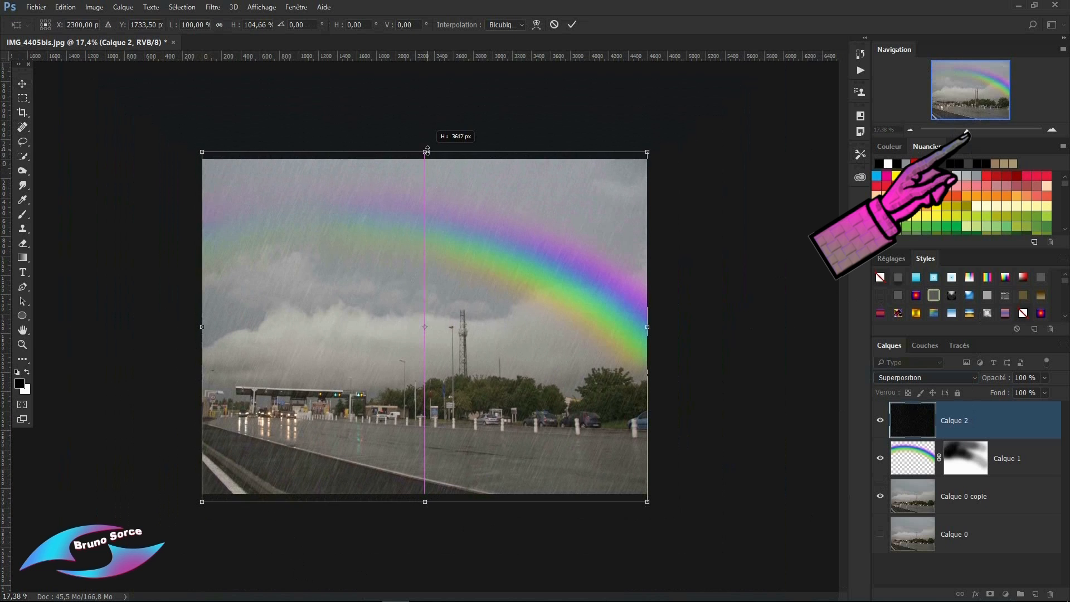
{"action": "left_click", "coordinate": [572, 25]}
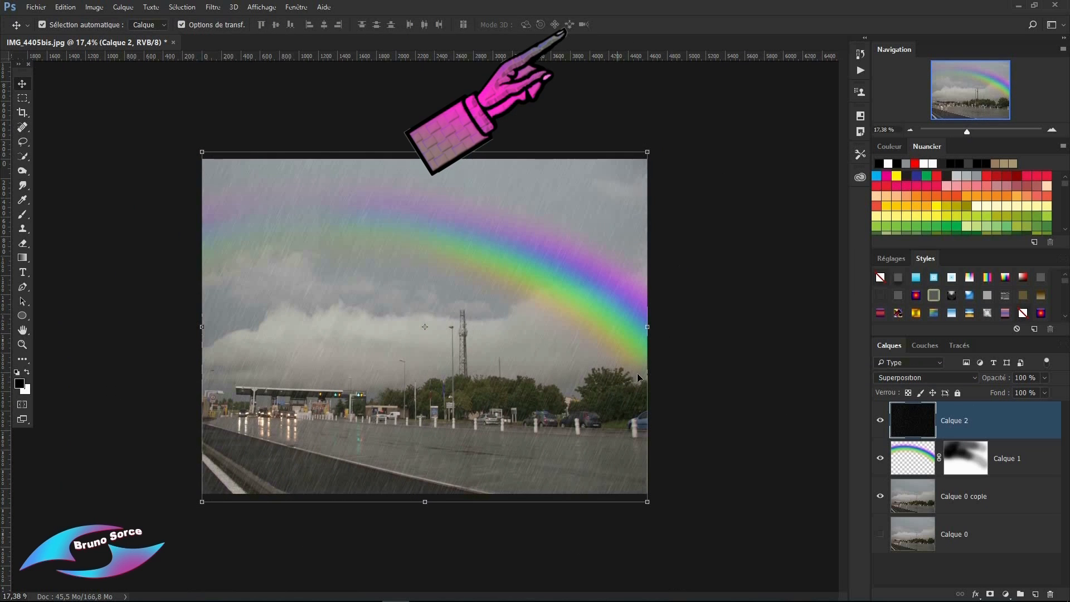
Step: Thin out the rain layer with a Levels adjustment, setting input white to 148 and raising input black slightly
{"action": "key", "text": "z"}
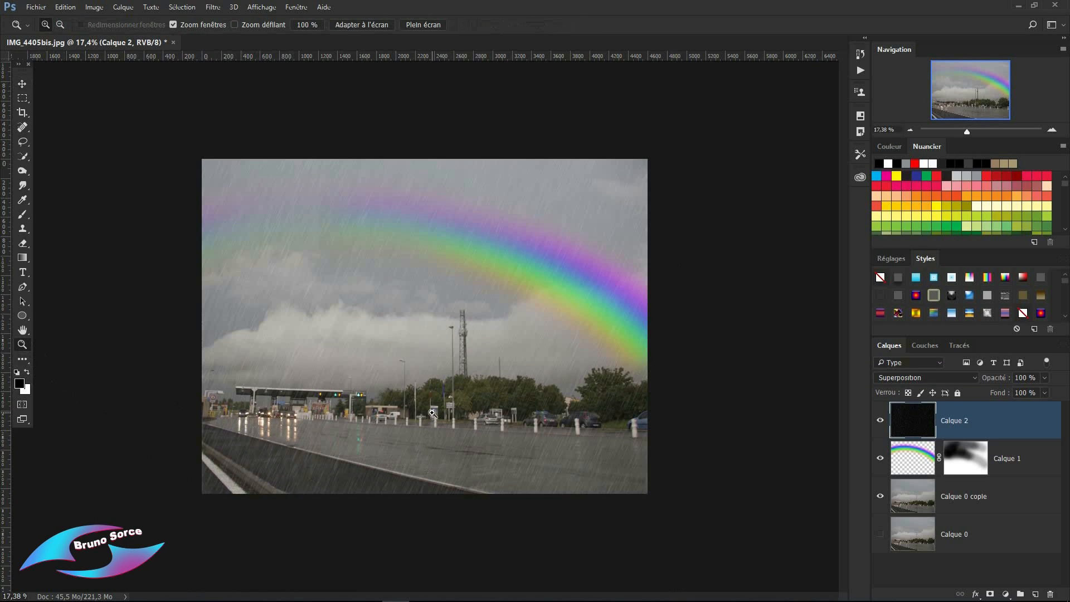
{"action": "right_click", "coordinate": [429, 356]}
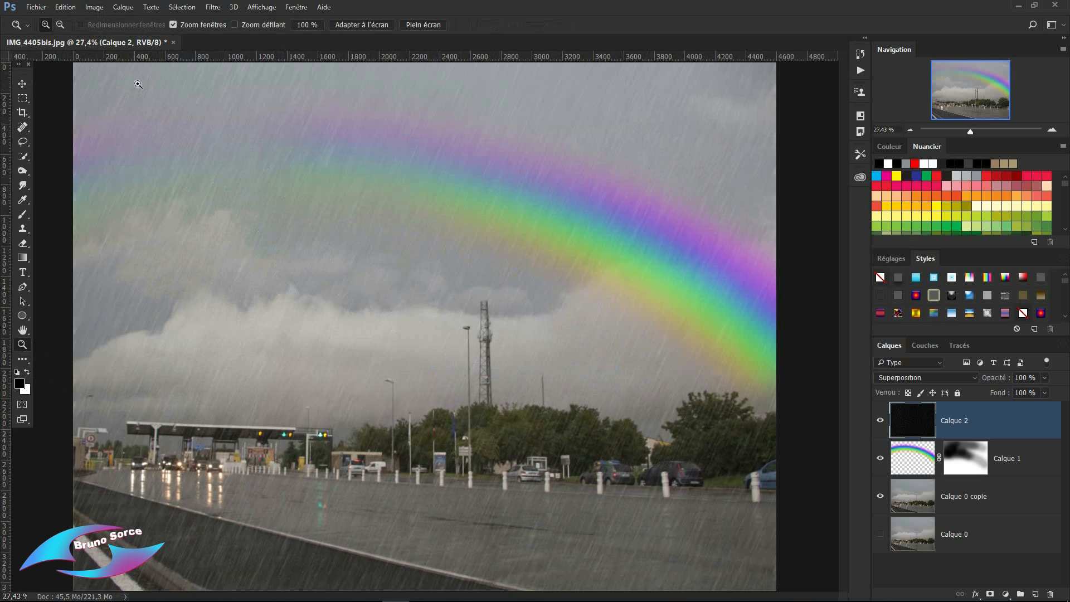
{"action": "left_click", "coordinate": [99, 7]}
{"action": "mouse_move", "coordinate": [220, 39]}
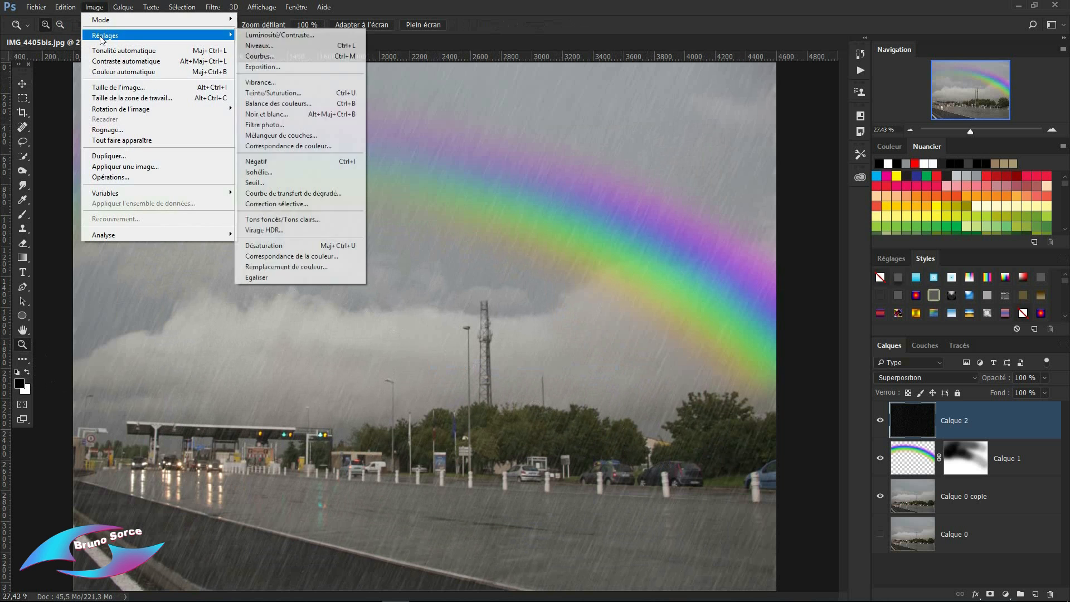
{"action": "left_click", "coordinate": [252, 46]}
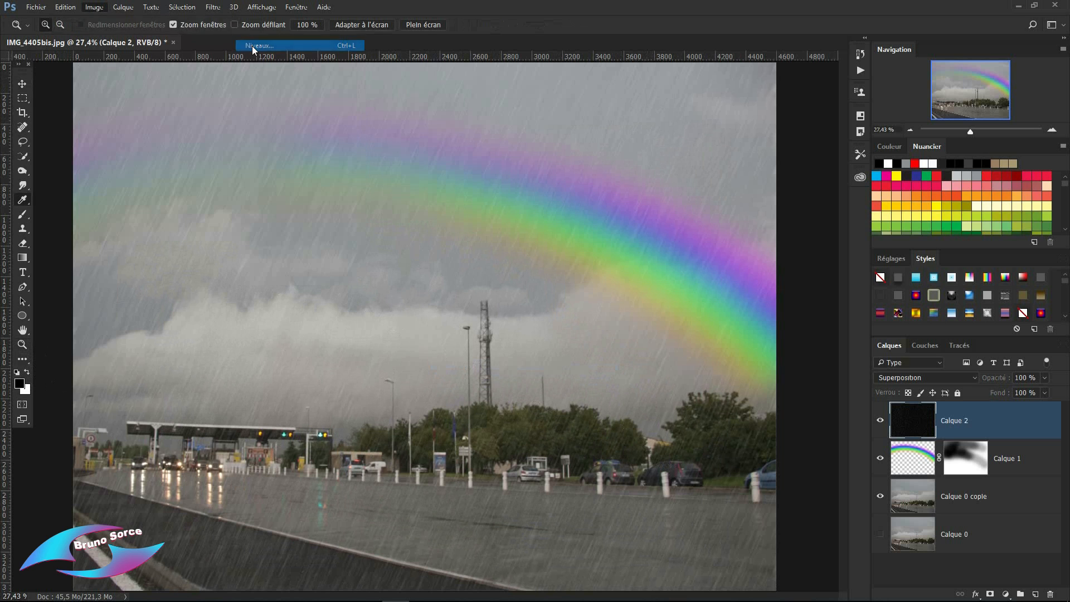
{"action": "left_click_drag", "start_coordinate": [532, 109], "coordinate": [702, 86]}
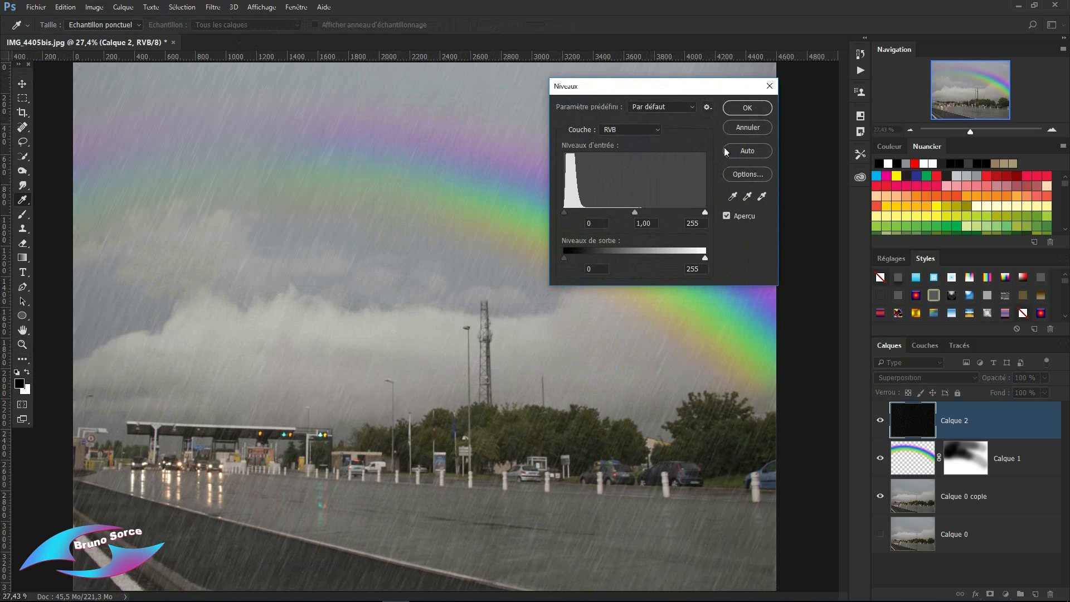
{"action": "left_click_drag", "start_coordinate": [705, 212], "coordinate": [646, 211]}
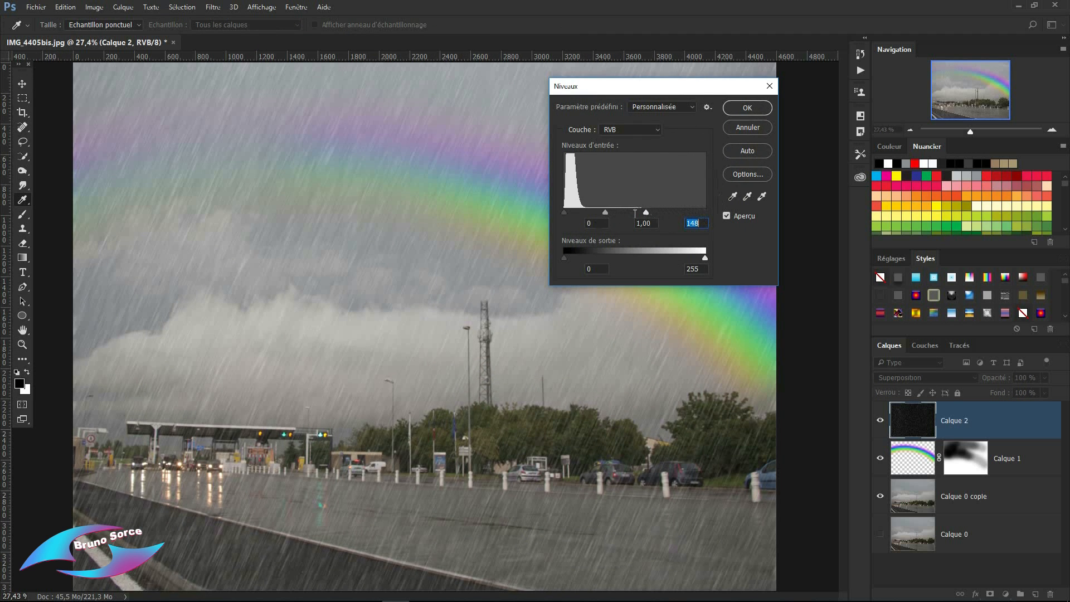
{"action": "left_click_drag", "start_coordinate": [564, 212], "coordinate": [579, 211]}
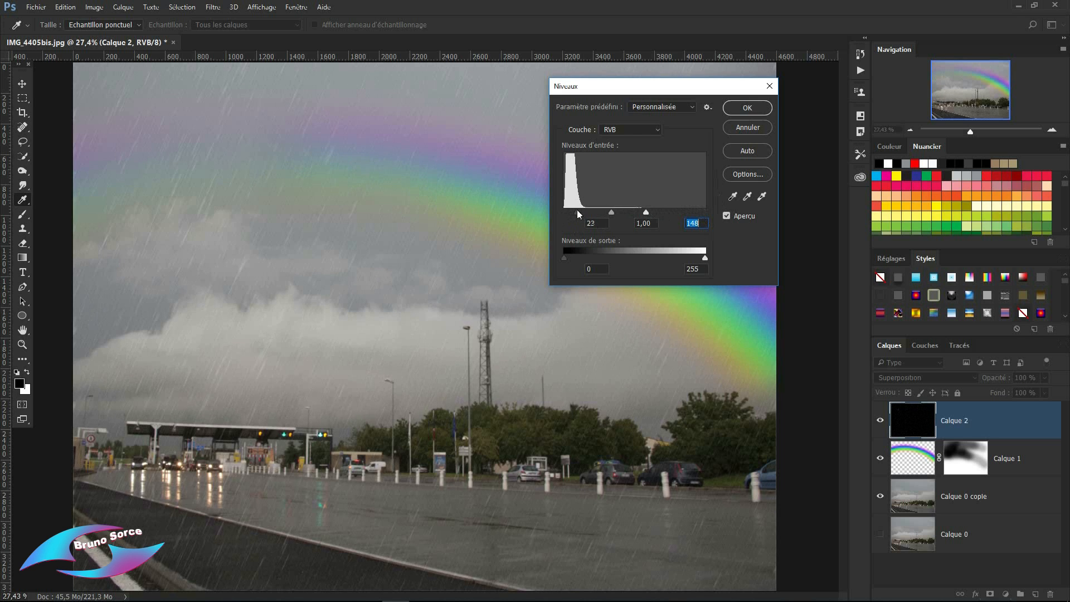
{"action": "left_click_drag", "start_coordinate": [577, 208], "coordinate": [573, 210]}
{"action": "left_click", "coordinate": [745, 109]}
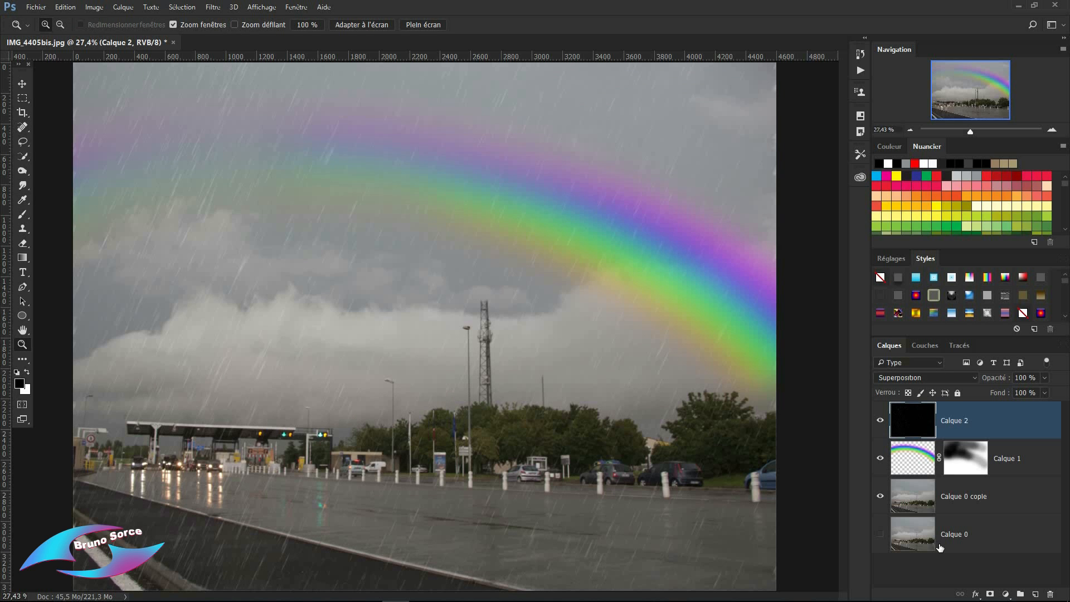